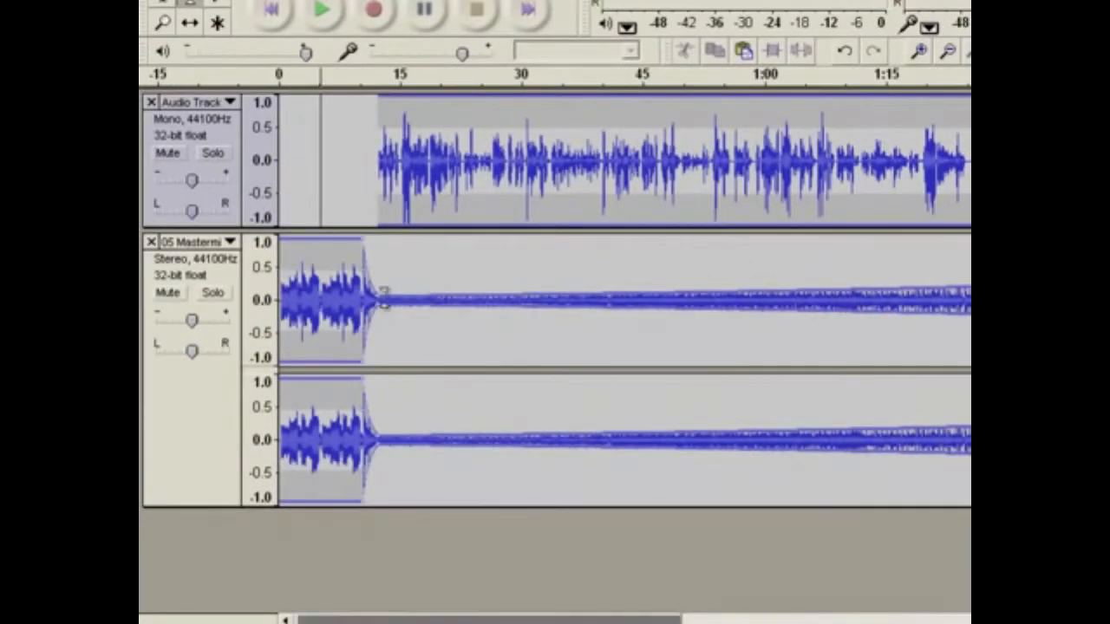
Level the music track's volume envelope from about 12 seconds onward, and place the cursor at about 27 seconds in the voice track.
{"action": "mouse_move", "coordinate": [382, 290]}
{"action": "left_mouse_down"}
{"action": "mouse_move", "coordinate": [377, 265]}
{"action": "mouse_move", "coordinate": [378, 284]}
{"action": "left_mouse_up"}
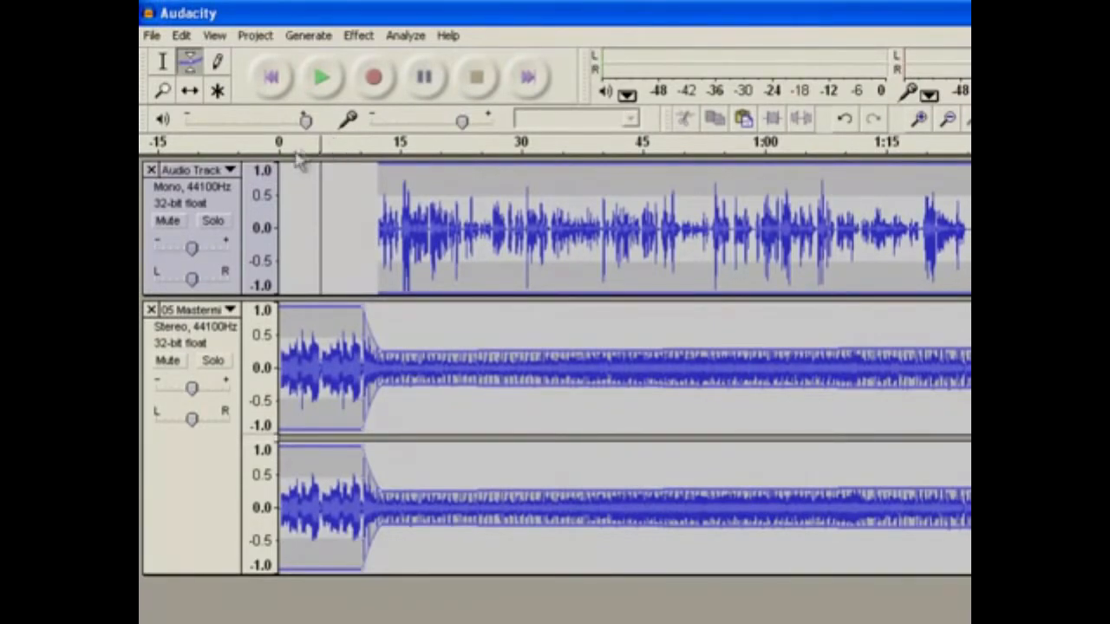
{"action": "left_click", "coordinate": [160, 63]}
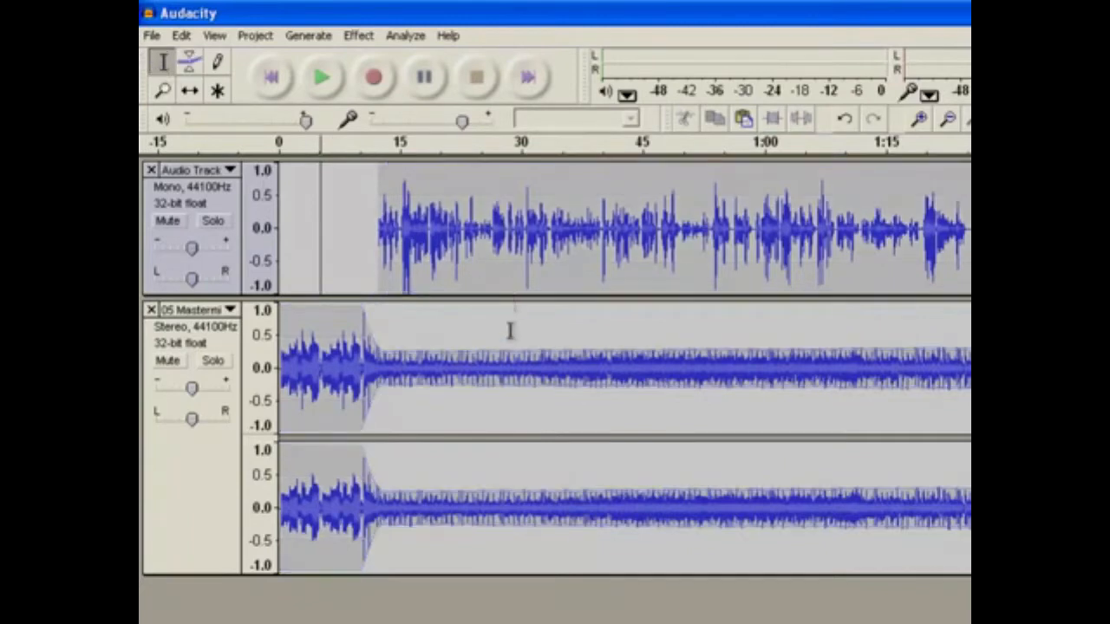
{"action": "left_click", "coordinate": [501, 227]}
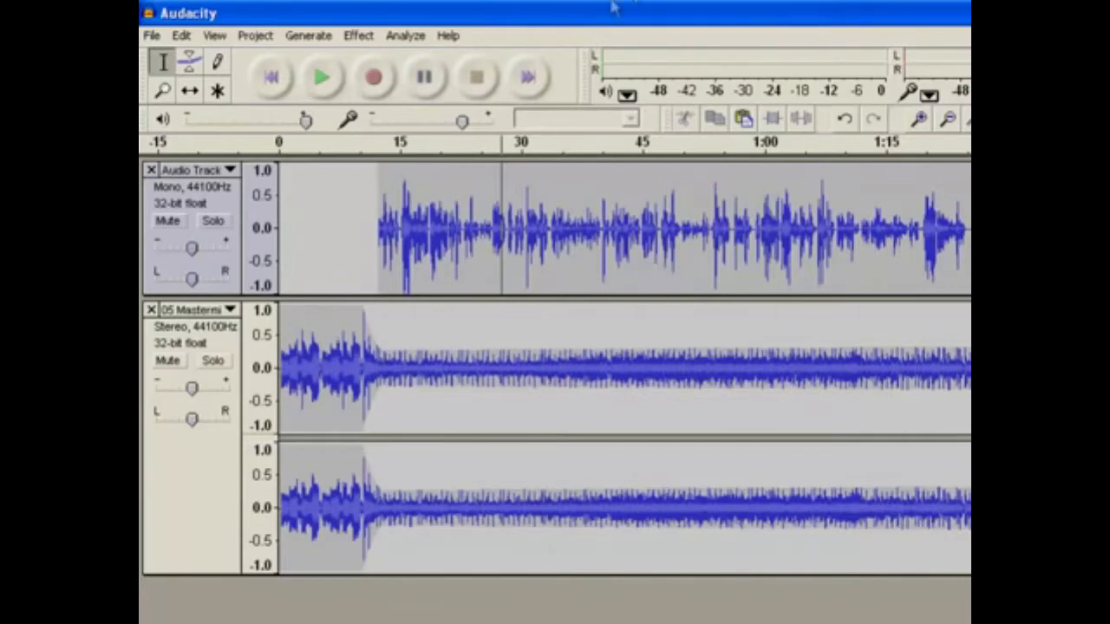
Review the default sample rate, sample format and dither settings in the audio quality preferences.
{"action": "left_click", "coordinate": [181, 36]}
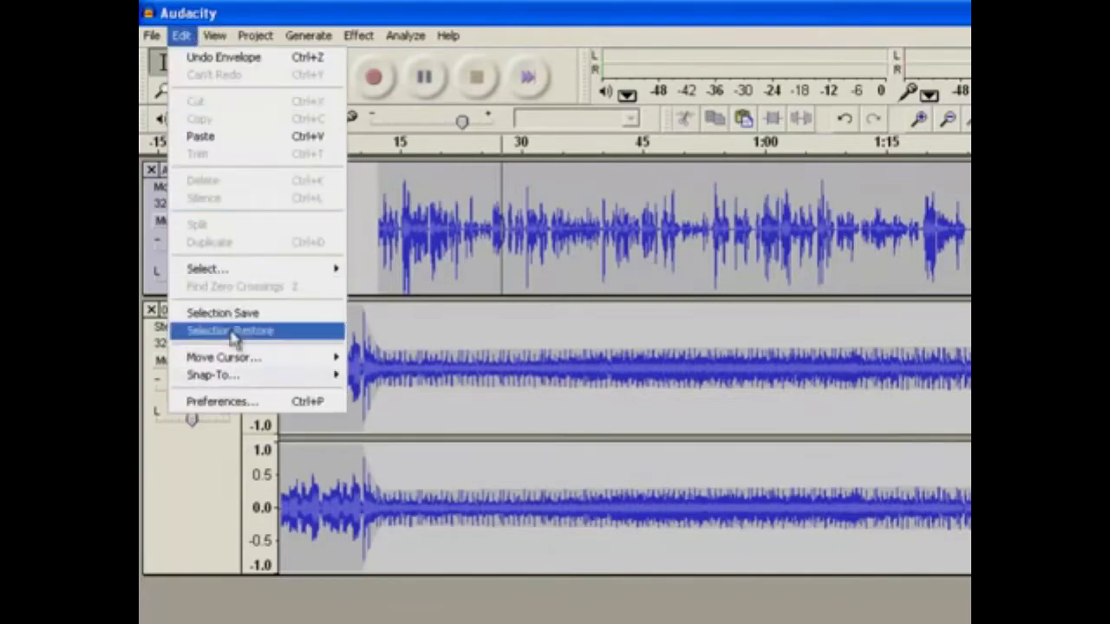
{"action": "left_click", "coordinate": [244, 402]}
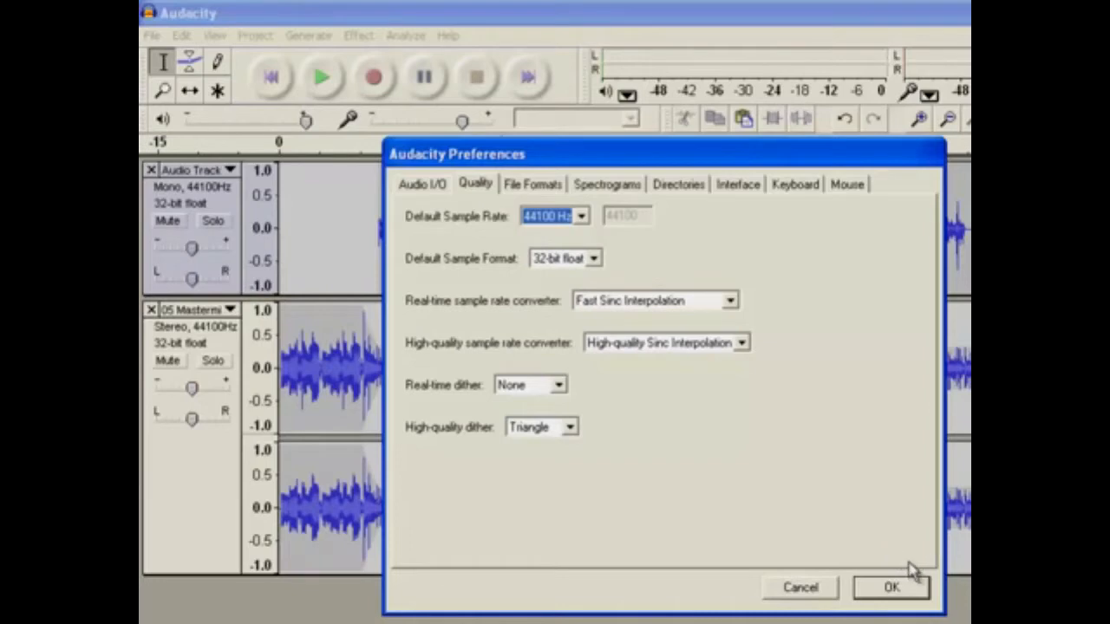
{"action": "left_click", "coordinate": [891, 590]}
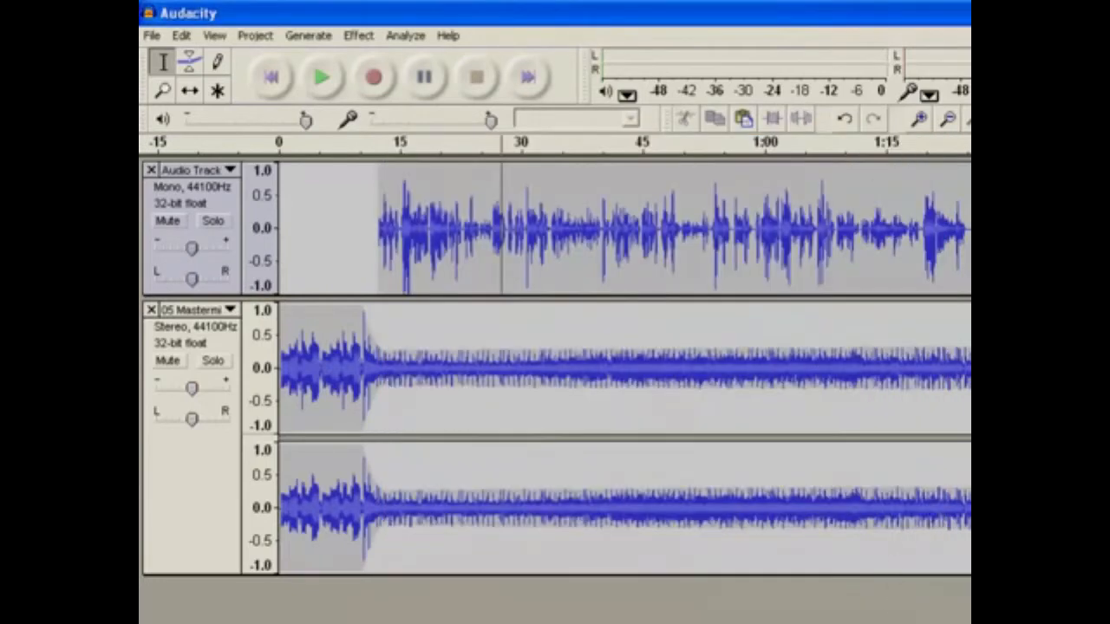
Redraw two neighbouring samples of the voice track near 27.385 seconds, raising the first to about 0.25 and lowering the second to about -0.5.
{"action": "left_click", "coordinate": [919, 121]}
{"action": "left_click", "coordinate": [919, 121]}
{"action": "left_click", "coordinate": [920, 121]}
{"action": "left_click", "coordinate": [919, 121]}
{"action": "left_click", "coordinate": [919, 122]}
{"action": "left_click", "coordinate": [919, 121]}
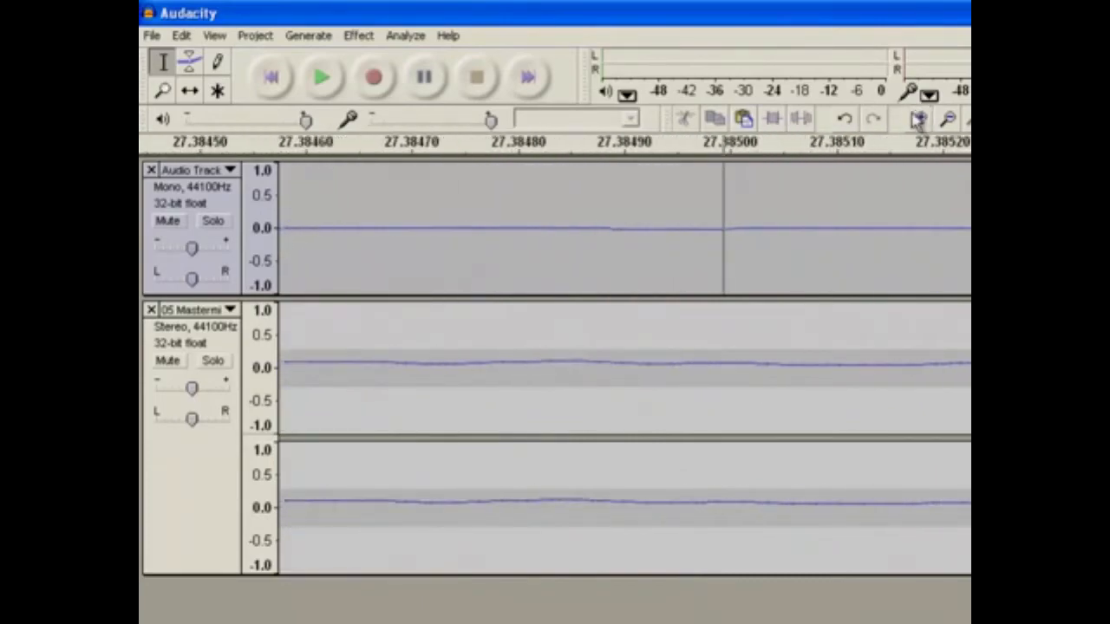
{"action": "left_click", "coordinate": [919, 121]}
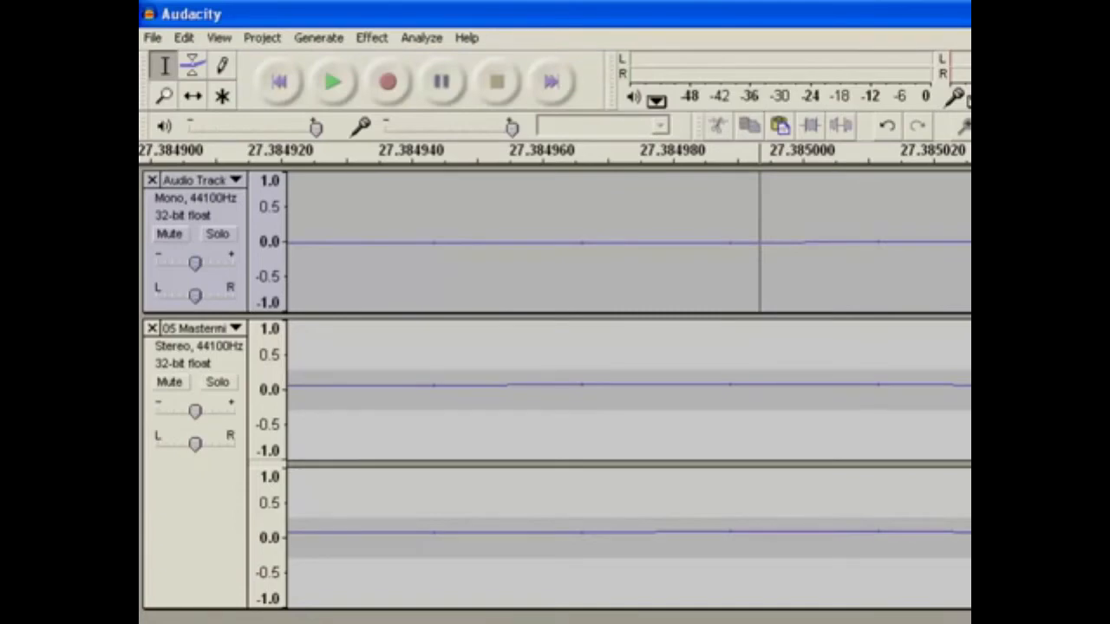
{"action": "left_click", "coordinate": [224, 70]}
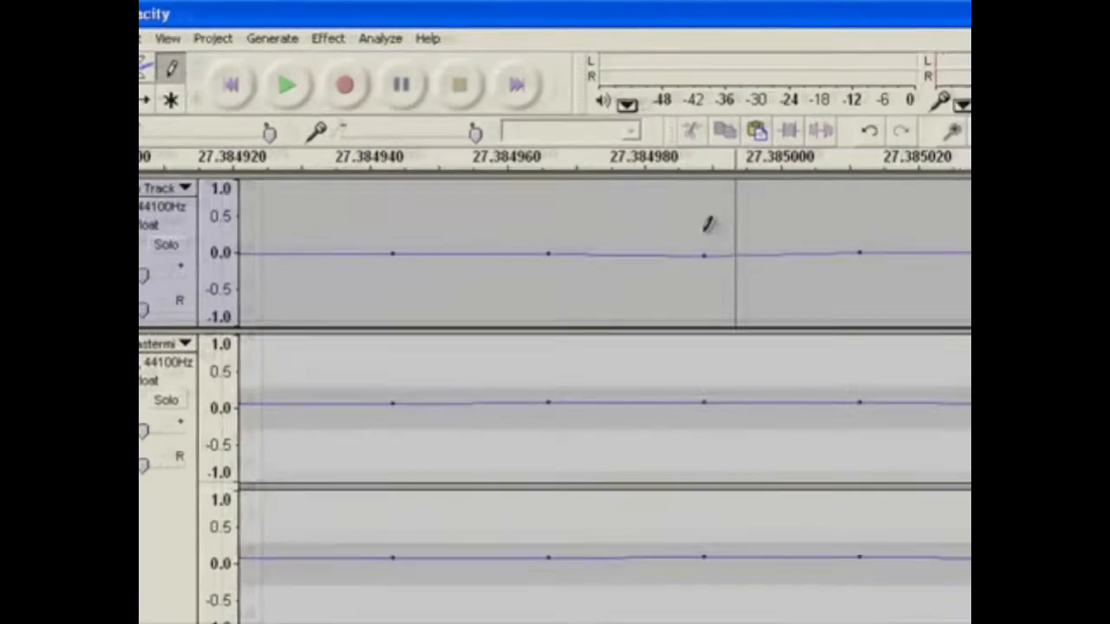
{"action": "left_click", "coordinate": [704, 233]}
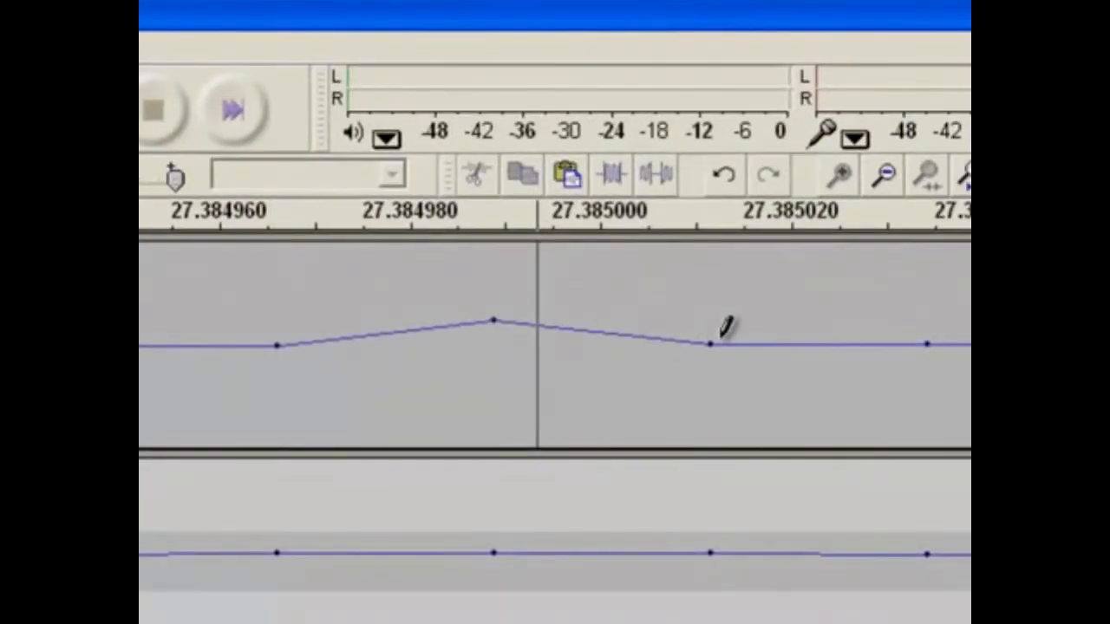
{"action": "left_click_drag", "start_coordinate": [709, 345], "coordinate": [709, 395]}
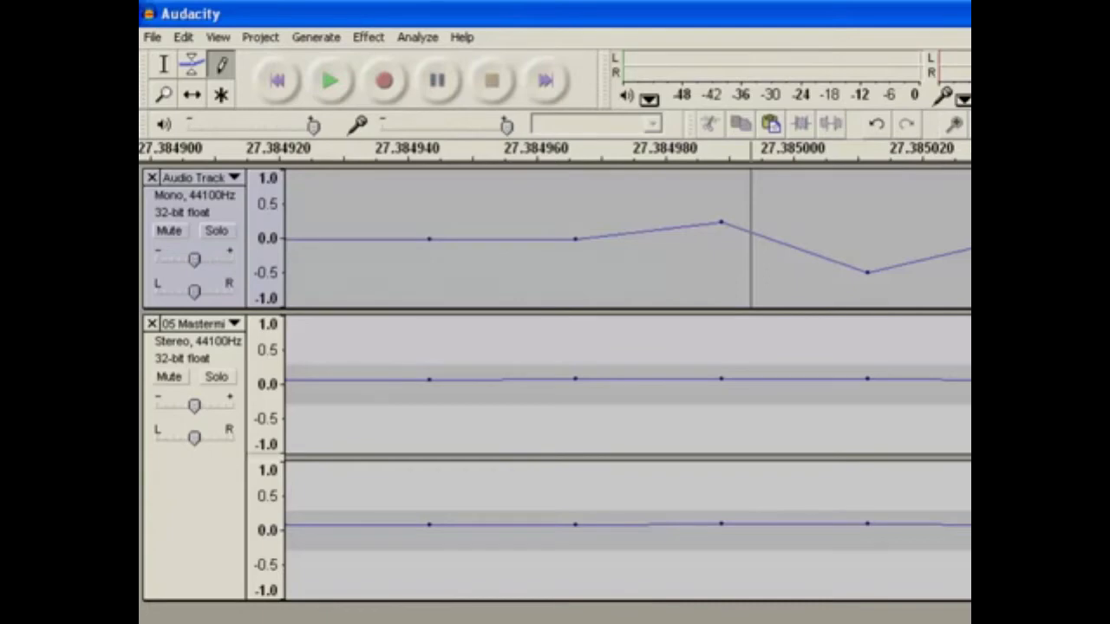
Examine the edited spot at wider time scales and follow both tracks to where the speech ends near 2:00.
{"action": "key", "text": "ctrl+3"}
{"action": "key", "text": "ctrl+3"}
{"action": "key", "text": "ctrl+3"}
{"action": "key", "text": "ctrl+3"}
{"action": "key", "text": "ctrl+3"}
{"action": "key", "text": "ctrl+3"}
{"action": "key", "text": "ctrl+3"}
{"action": "key", "text": "ctrl+3"}
{"action": "key", "text": "ctrl+3"}
{"action": "key", "text": "ctrl+3"}
{"action": "key", "text": "ctrl+3"}
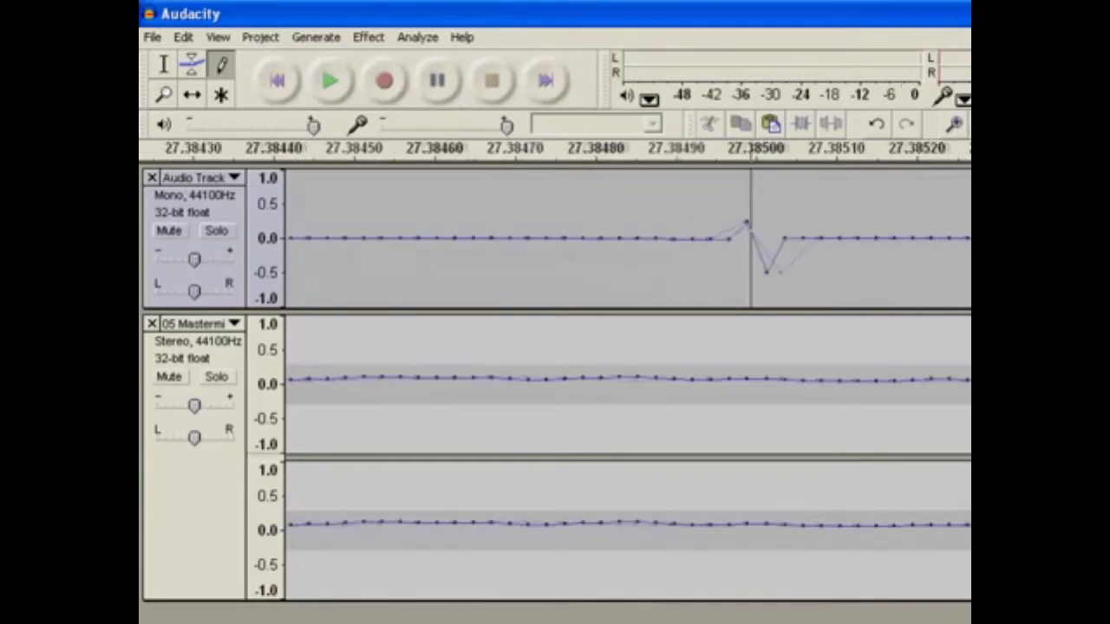
{"action": "key", "text": "ctrl+3"}
{"action": "key", "text": "ctrl+3"}
{"action": "key", "text": "ctrl+3"}
{"action": "key", "text": "ctrl+3"}
{"action": "key", "text": "ctrl+3"}
{"action": "key", "text": "ctrl+3"}
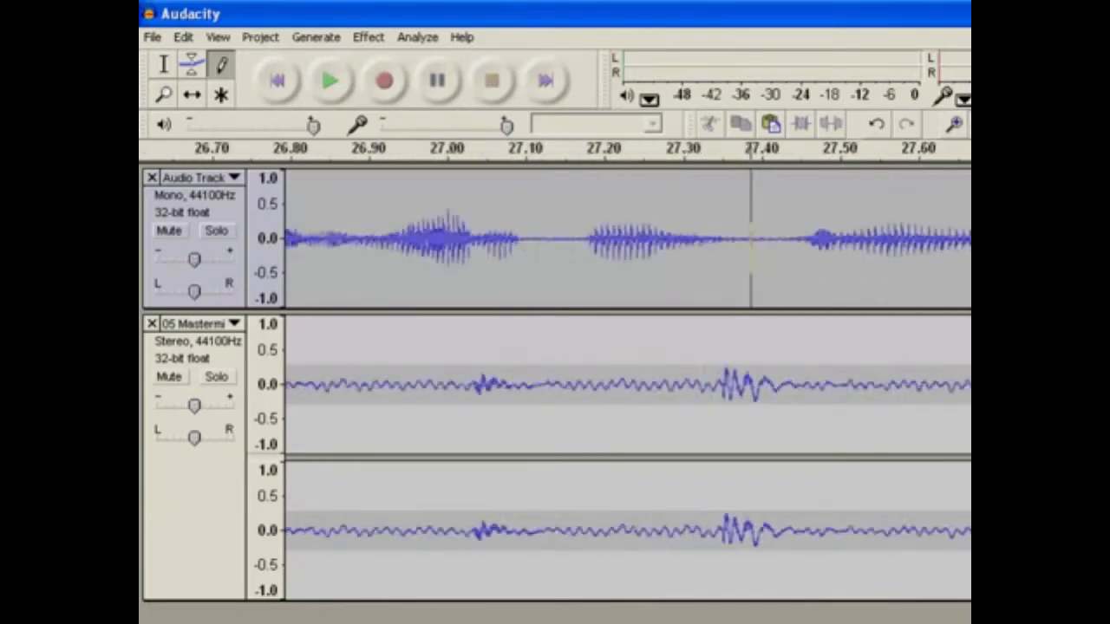
{"action": "key", "text": "ctrl+3"}
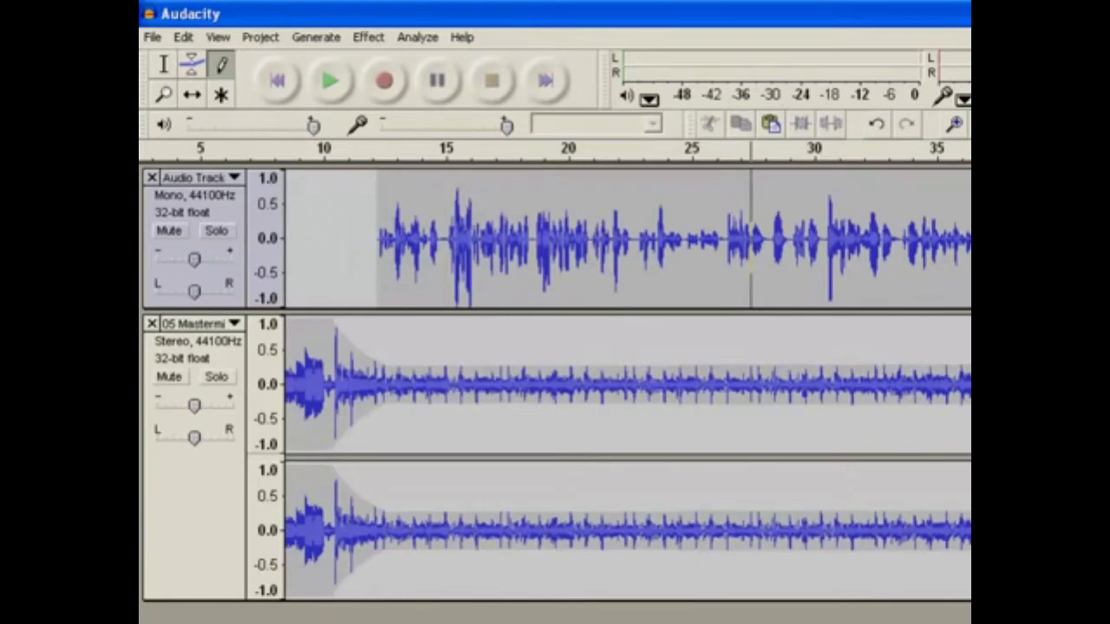
{"action": "key", "text": "ctrl+3"}
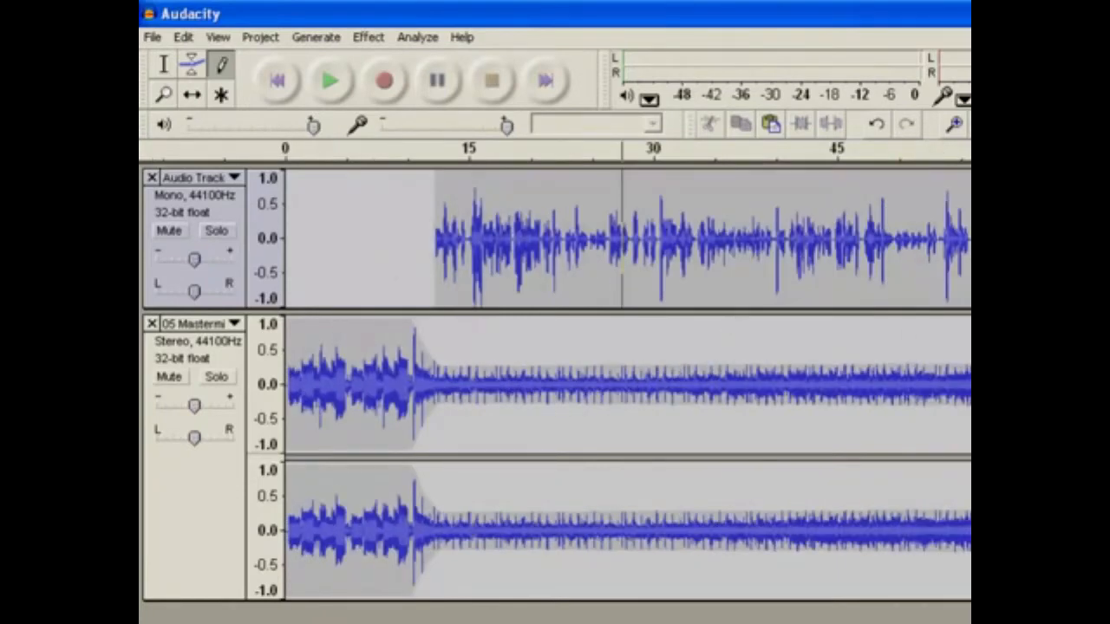
{"action": "scroll", "coordinate": [627, 384], "scroll_direction": "right", "scroll_amount": 15}
{"action": "scroll", "coordinate": [628, 384], "scroll_direction": "left", "scroll_amount": 4}
{"action": "scroll", "coordinate": [627, 384], "scroll_direction": "left", "scroll_amount": 1}
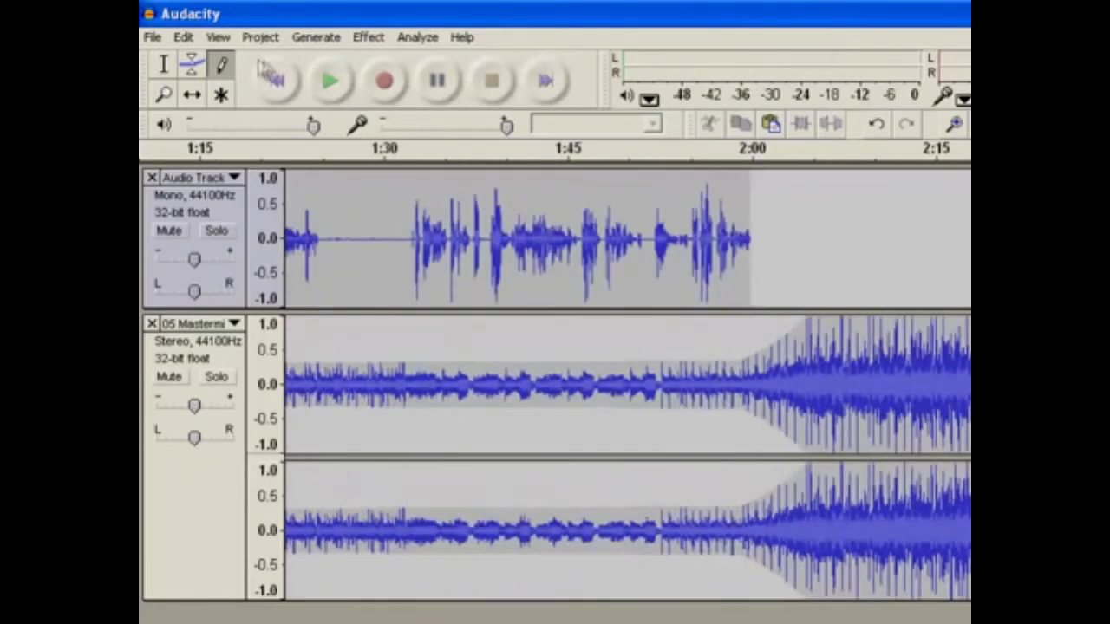
Delete the music track's audio from about 2:14 to its end.
{"action": "left_click", "coordinate": [160, 66]}
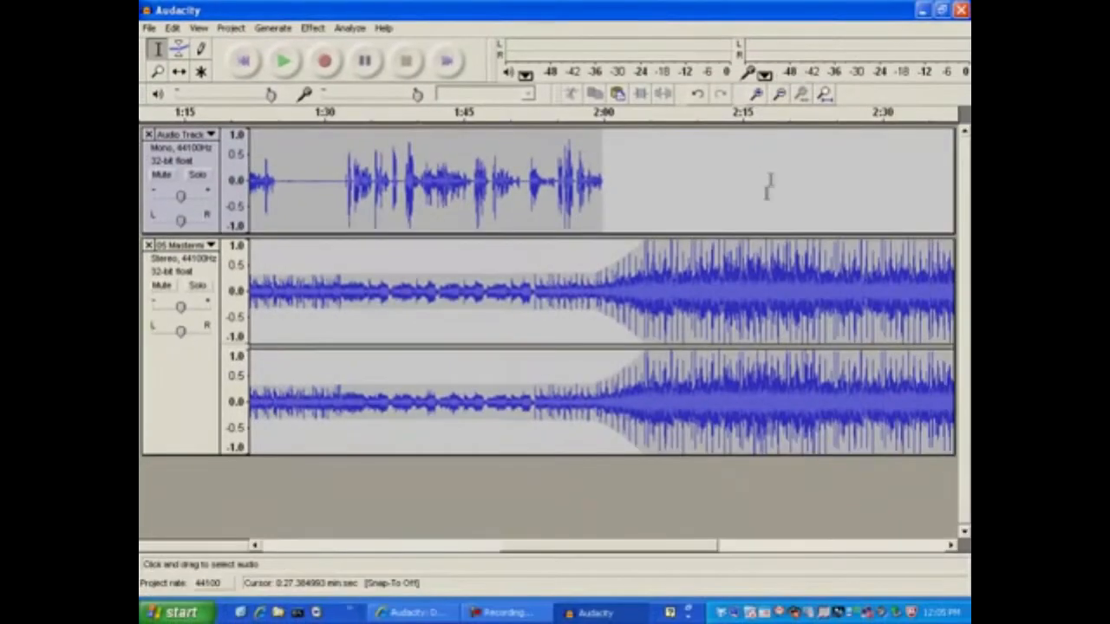
{"action": "left_click_drag", "start_coordinate": [760, 260], "coordinate": [859, 260]}
{"action": "left_click", "coordinate": [753, 260]}
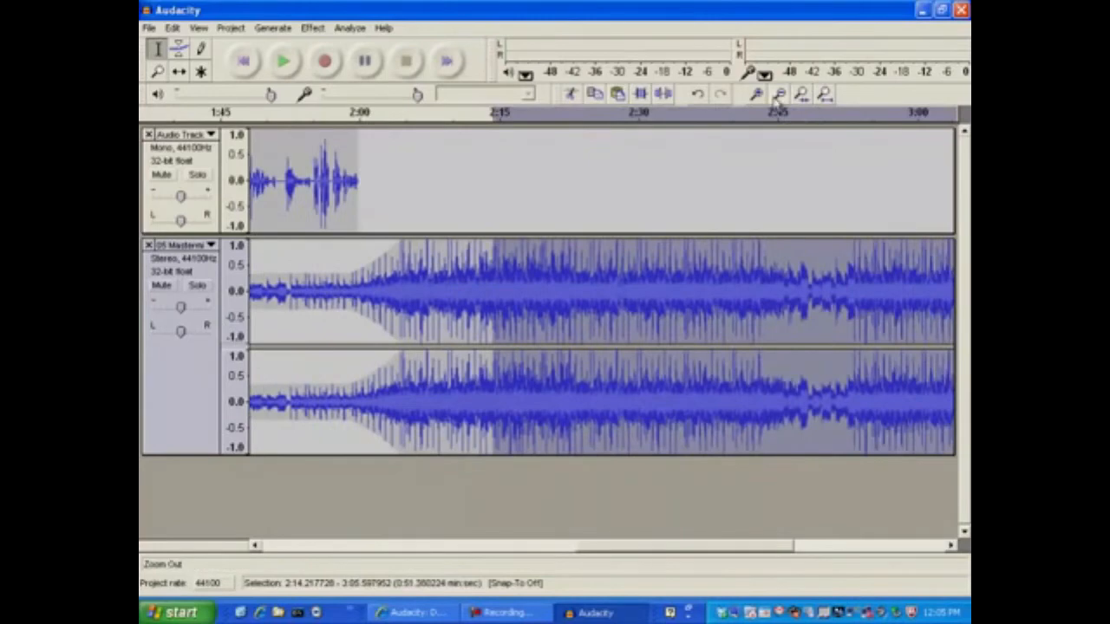
{"action": "left_click", "coordinate": [779, 96]}
{"action": "left_click", "coordinate": [778, 95]}
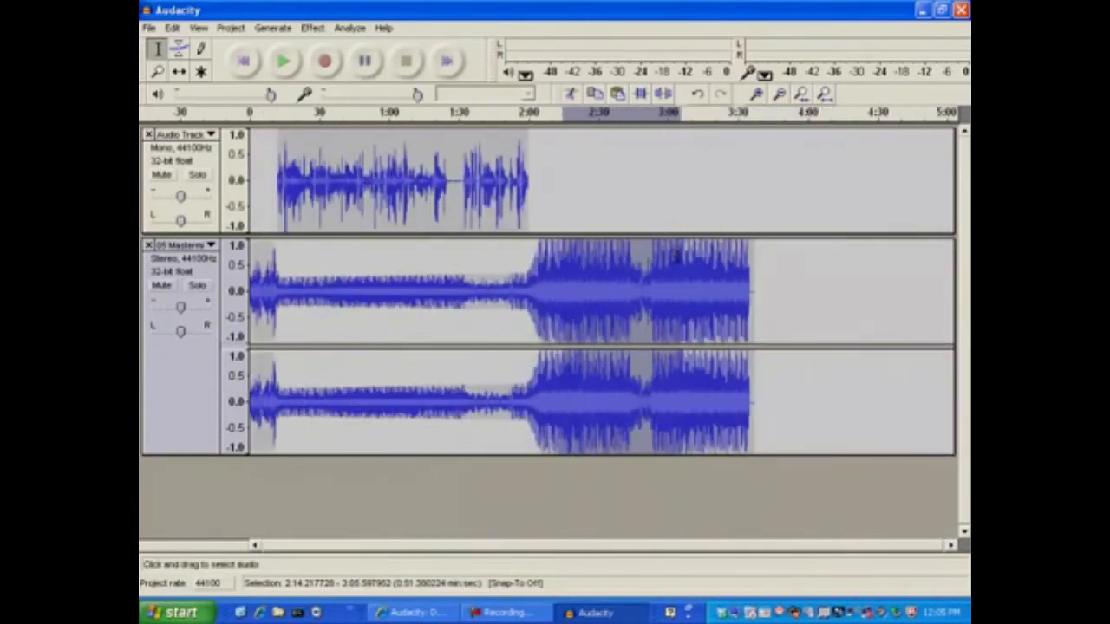
{"action": "left_click_drag", "start_coordinate": [668, 260], "coordinate": [760, 248]}
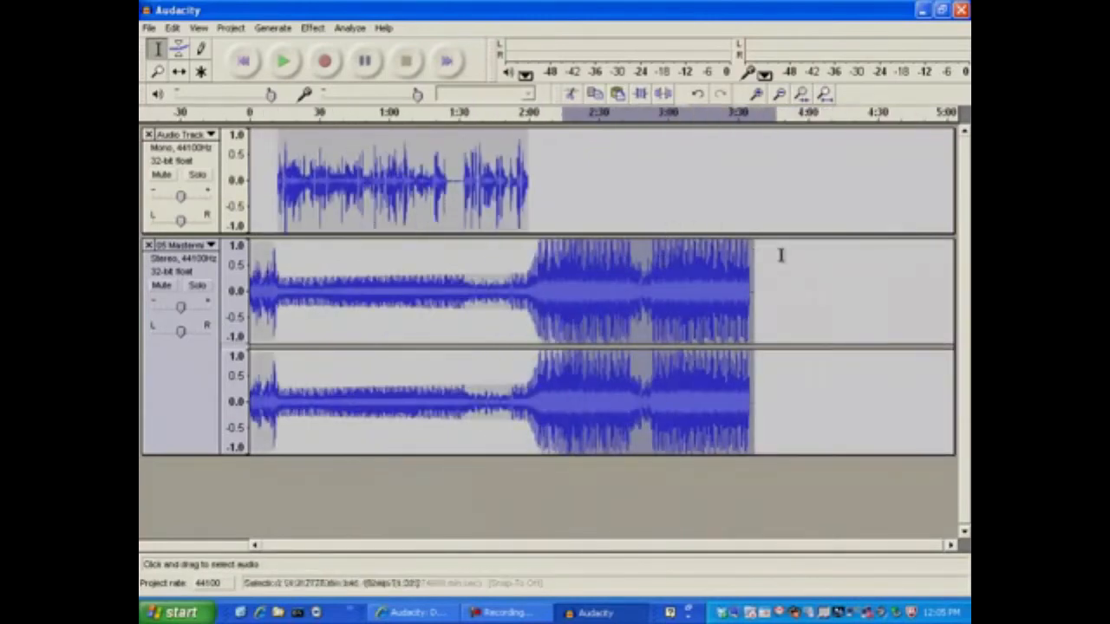
{"action": "key", "text": "Delete"}
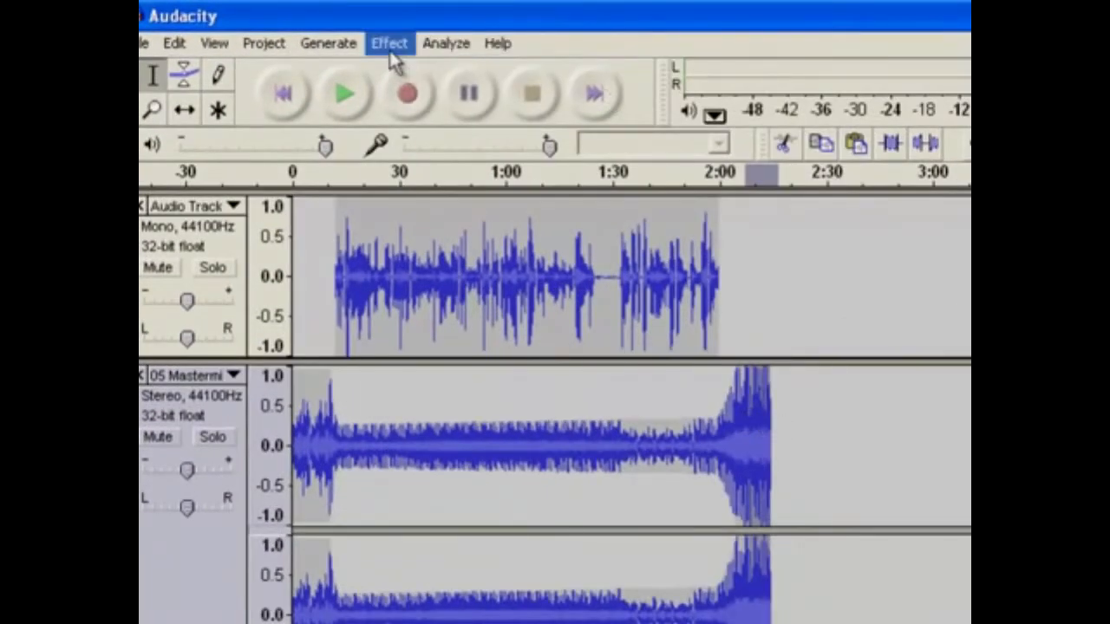
Apply a Fade Out to the last seconds of the music track, from about 2:07 to its end, and clear the selection.
{"action": "left_click", "coordinate": [389, 43]}
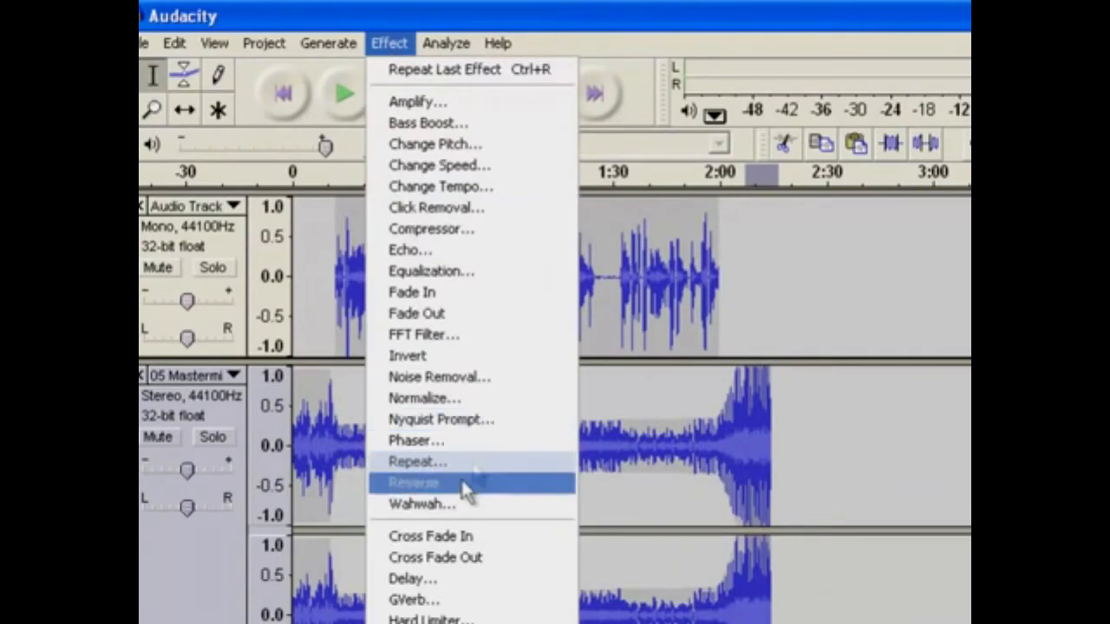
{"action": "left_click", "coordinate": [445, 314]}
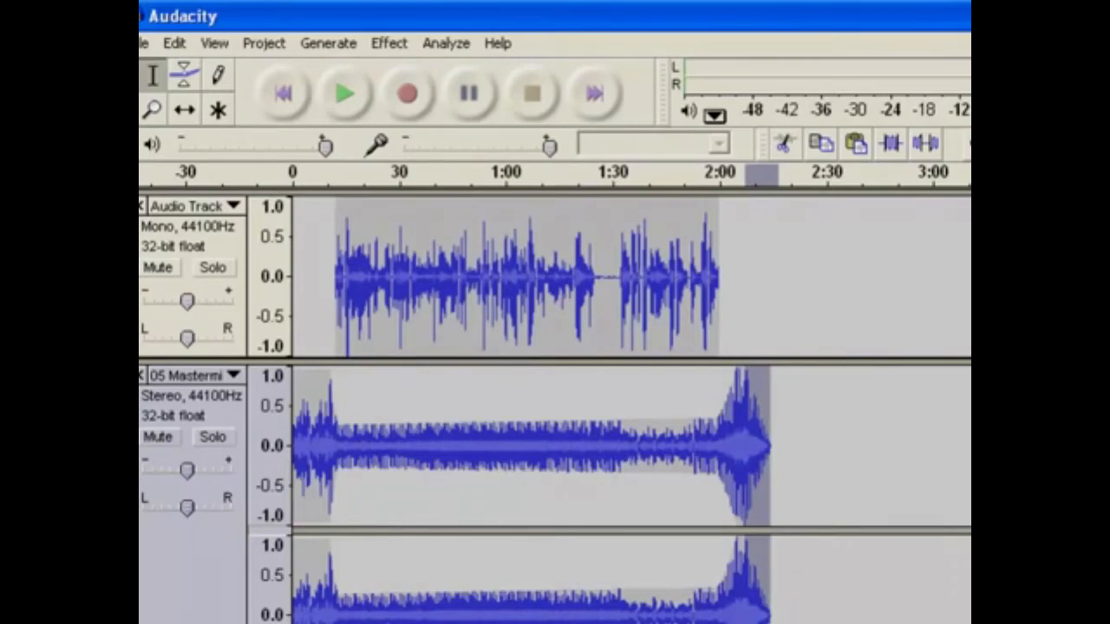
{"action": "left_click", "coordinate": [810, 280]}
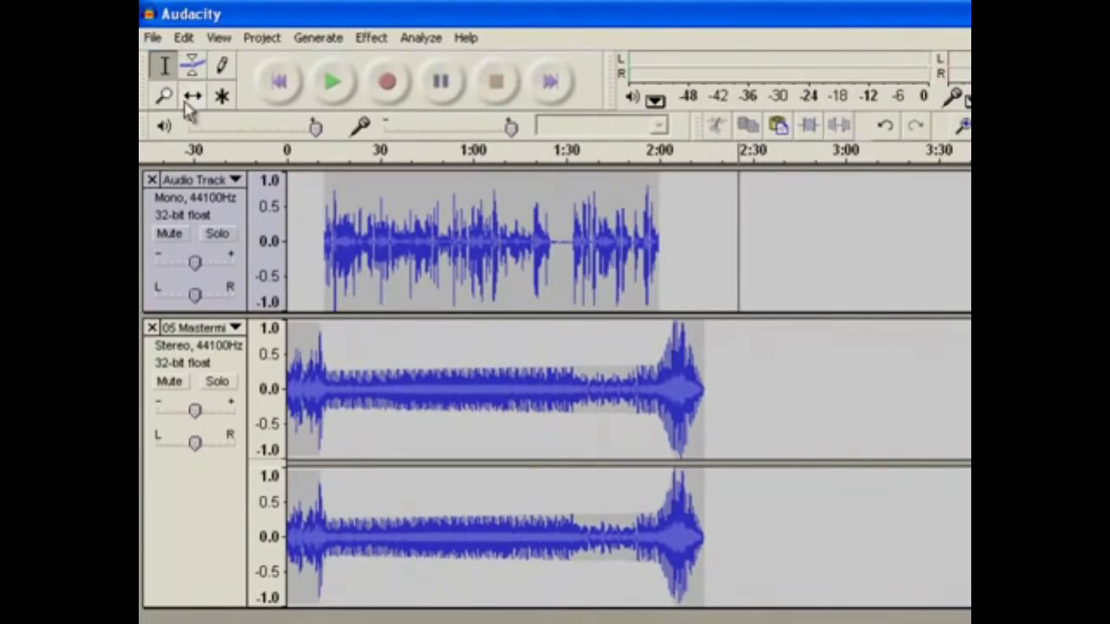
Review the file export options, including those for a selected part of the voice track from about 1:26 to its end.
{"action": "left_click", "coordinate": [152, 37]}
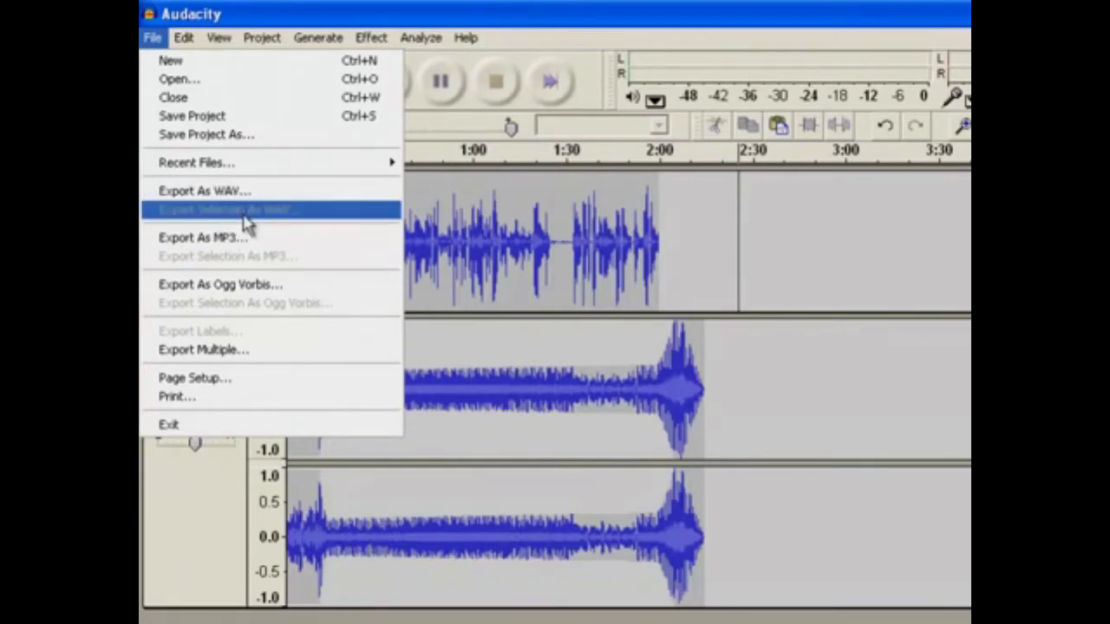
{"action": "left_click", "coordinate": [938, 273]}
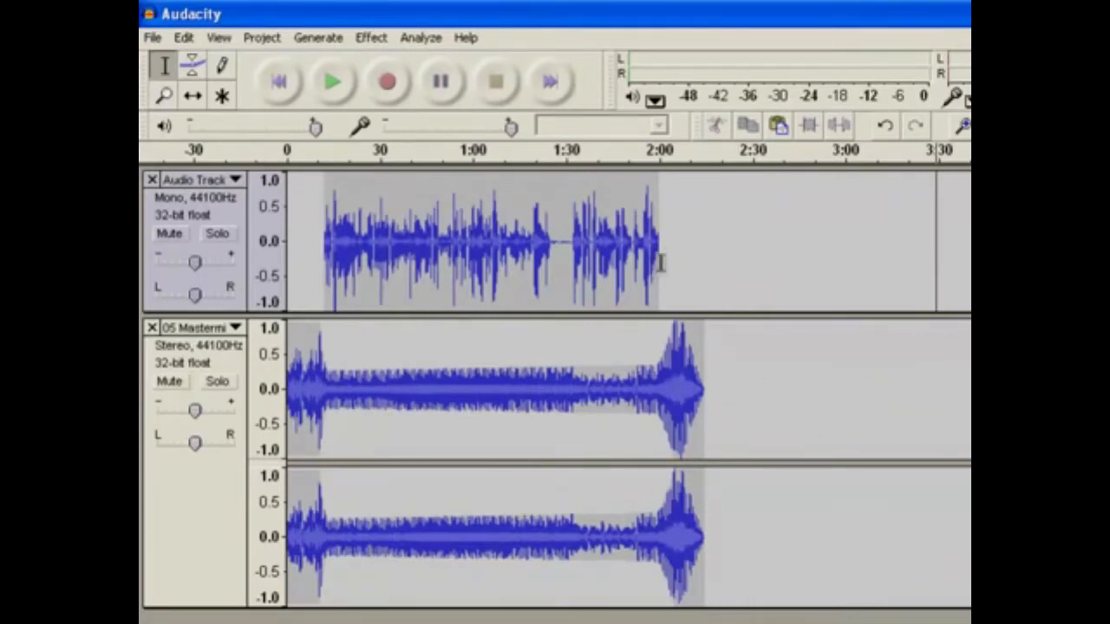
{"action": "left_click_drag", "start_coordinate": [657, 260], "coordinate": [554, 260]}
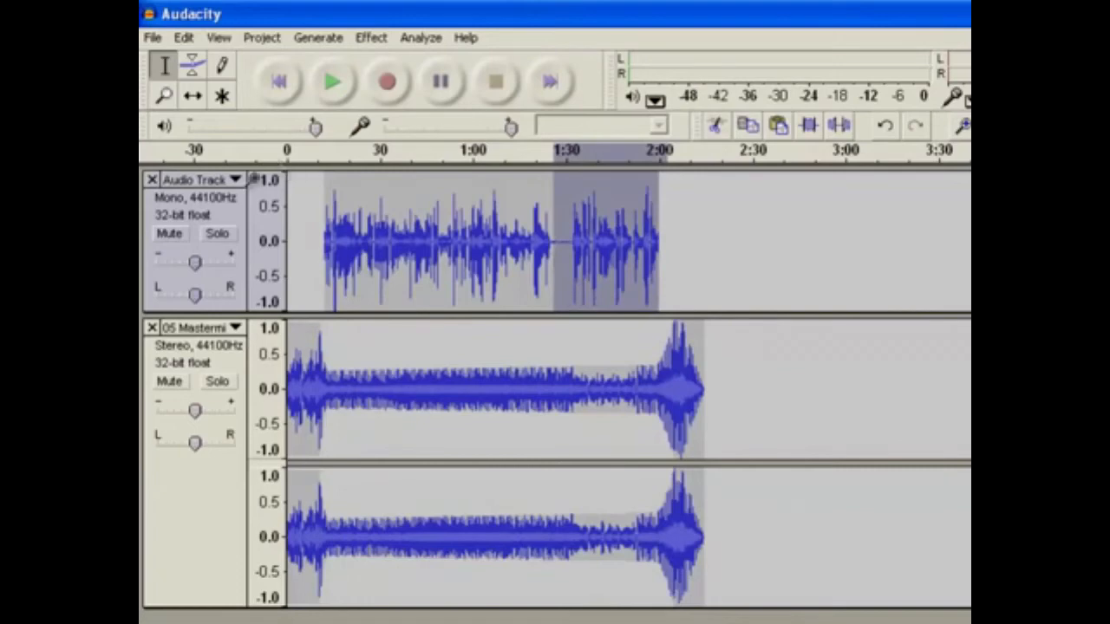
{"action": "left_click", "coordinate": [184, 43]}
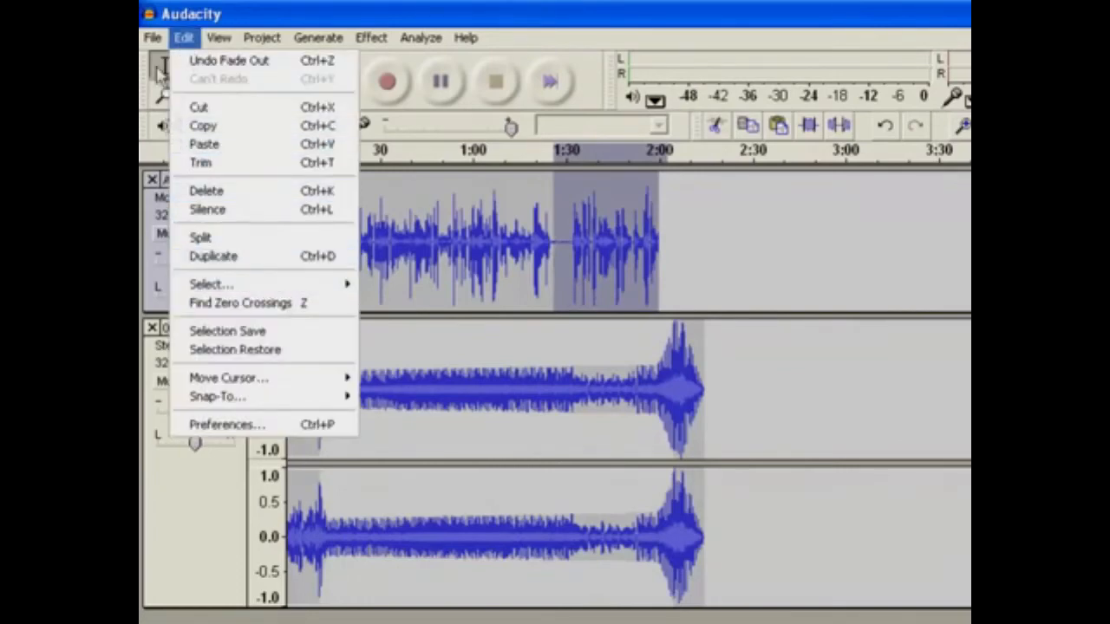
{"action": "mouse_move", "coordinate": [152, 37]}
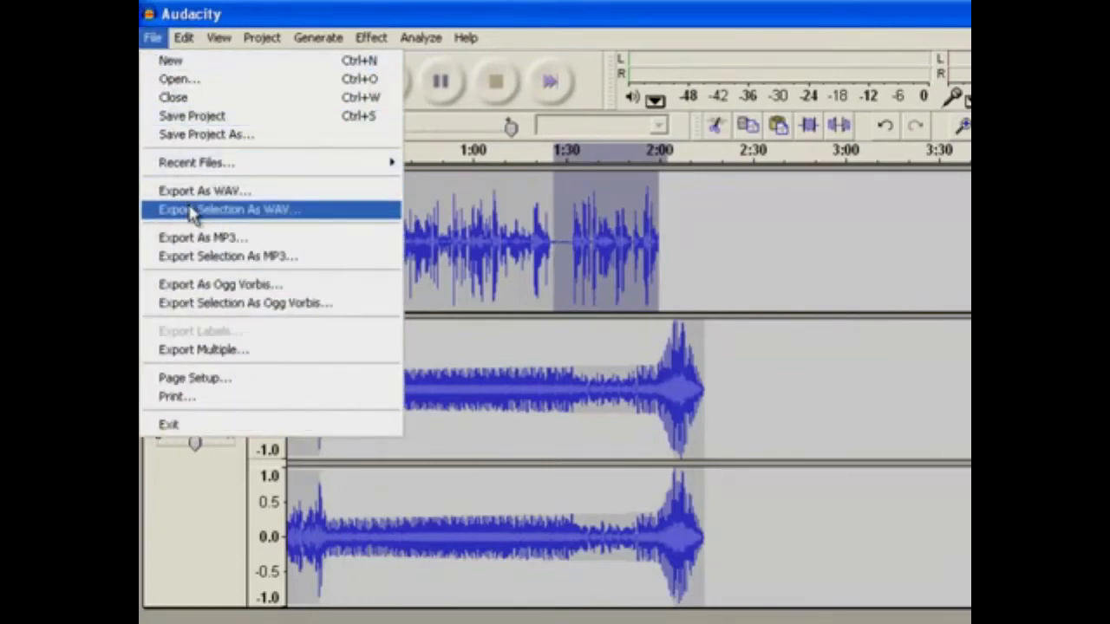
{"action": "left_click", "coordinate": [740, 218]}
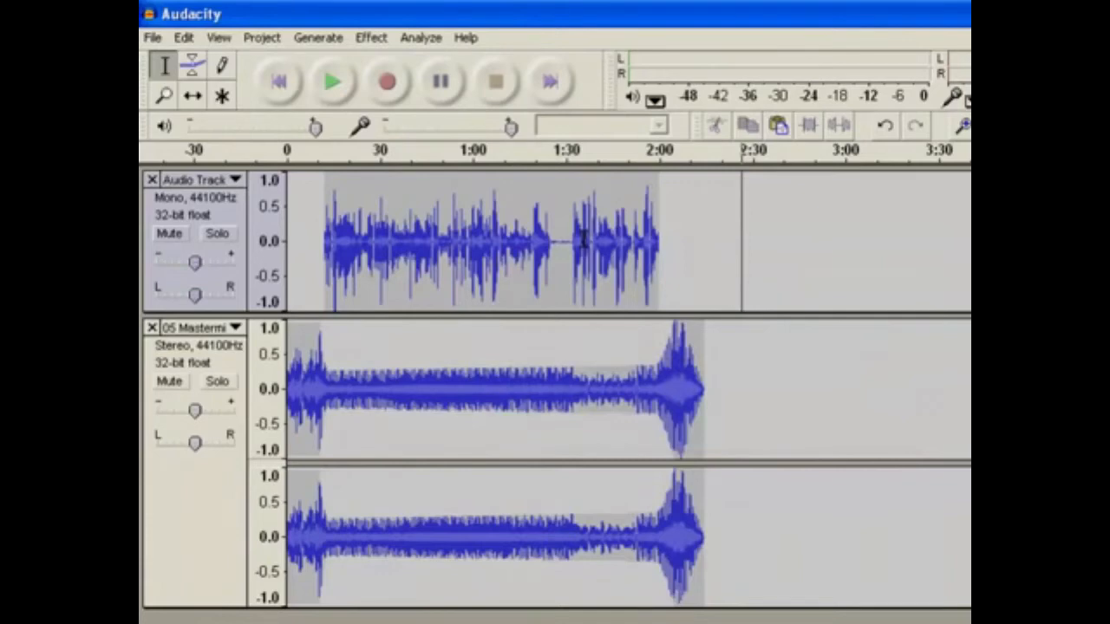
Compare the WAV, MP3 and Ogg Vorbis export formats and start exporting the whole project as MP3.
{"action": "left_click", "coordinate": [151, 37]}
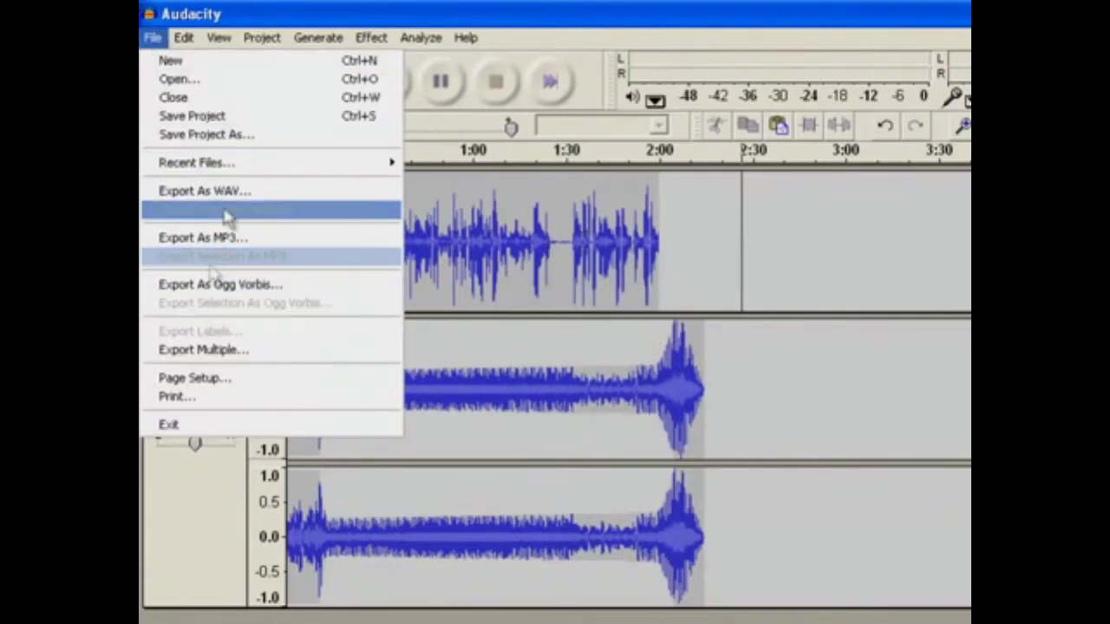
{"action": "mouse_move", "coordinate": [229, 167]}
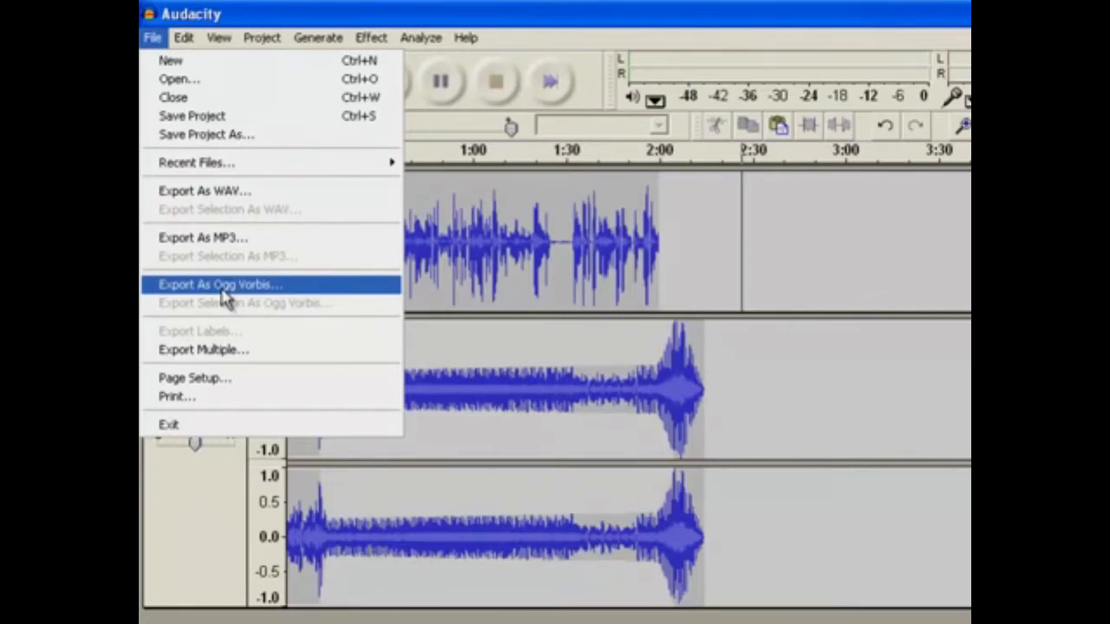
{"action": "left_click", "coordinate": [224, 241]}
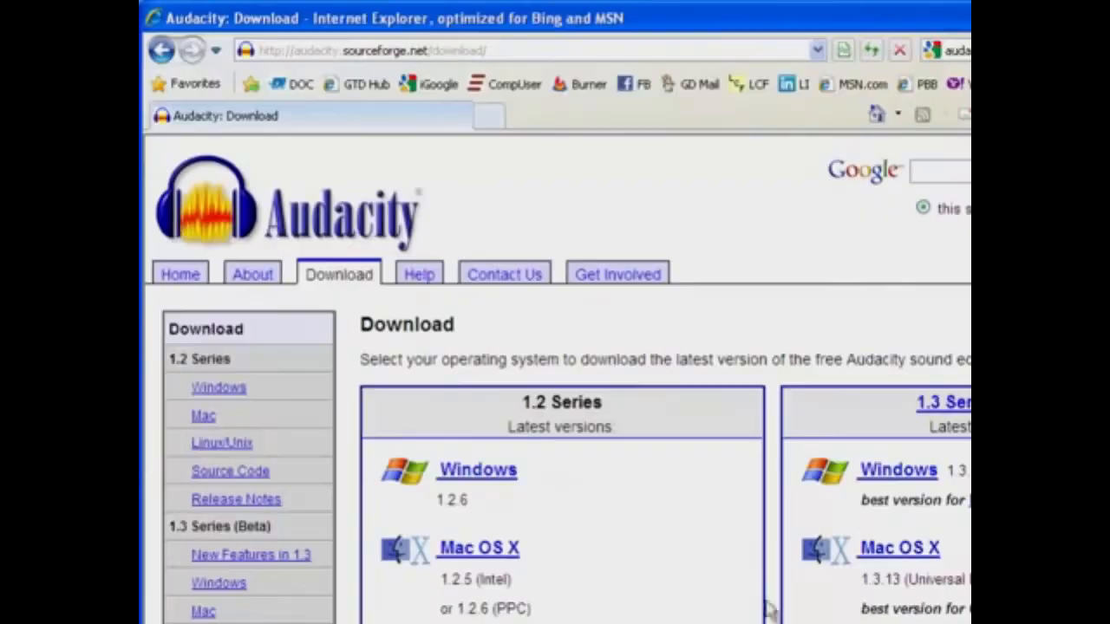
Switch to the Audacity download page in Internet Explorer and look through its downloads, plug-ins and libraries.
{"action": "scroll", "coordinate": [768, 607], "scroll_direction": "down", "scroll_amount": 10}
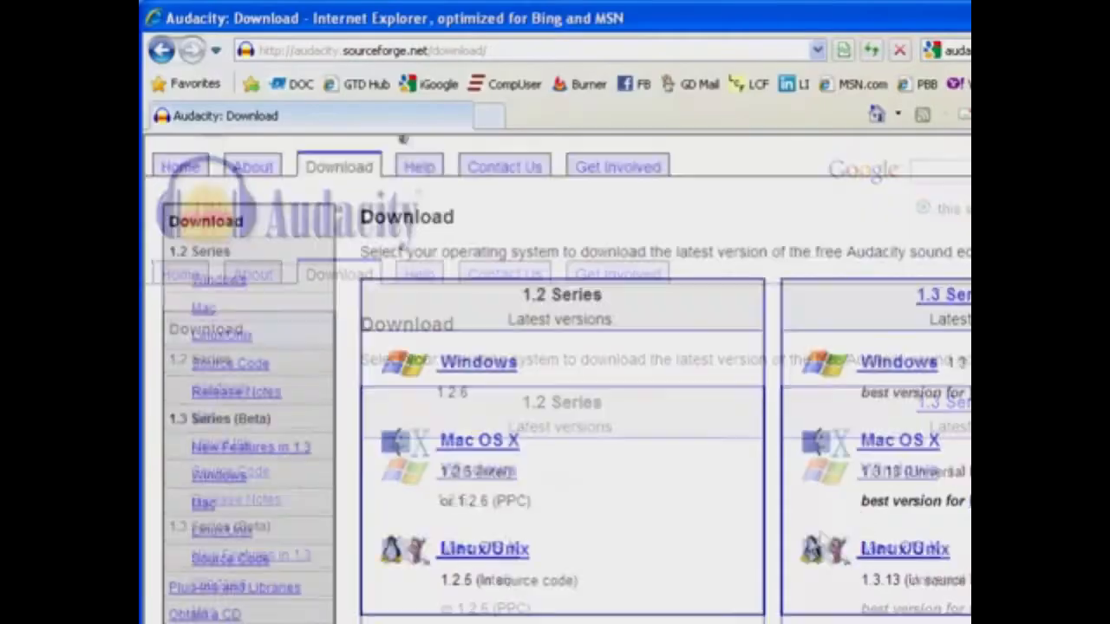
{"action": "scroll", "coordinate": [866, 506], "scroll_direction": "up", "scroll_amount": 3}
{"action": "scroll", "coordinate": [868, 497], "scroll_direction": "down", "scroll_amount": 1}
{"action": "scroll", "coordinate": [868, 497], "scroll_direction": "up", "scroll_amount": 1}
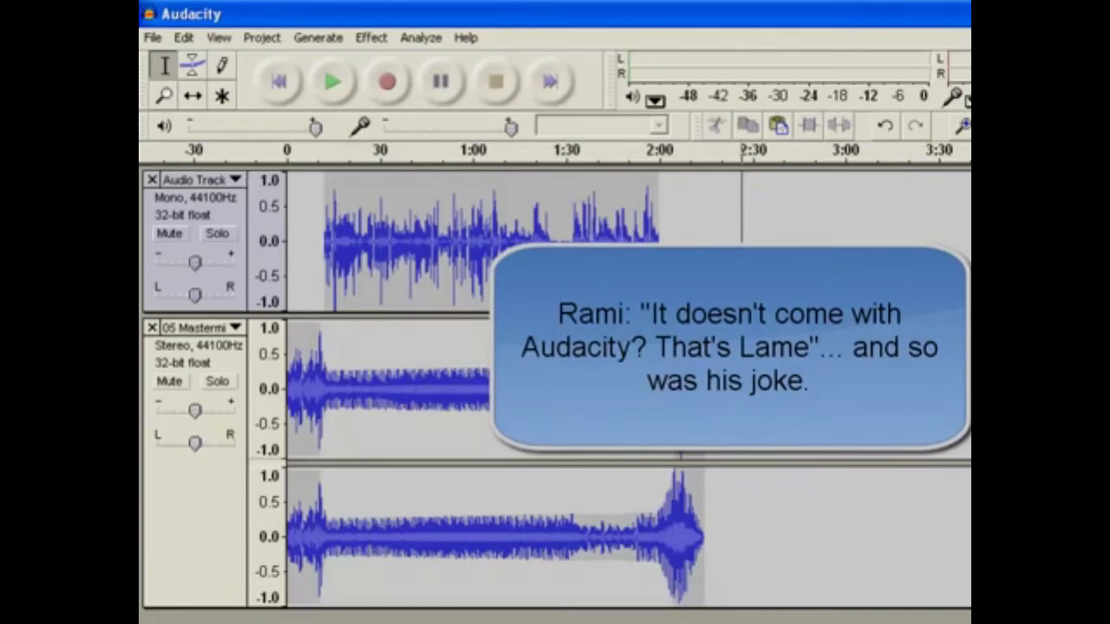
Export the whole project as an MP3 file named Demo into the AudacityDemo folder on the desktop.
{"action": "left_click", "coordinate": [152, 37]}
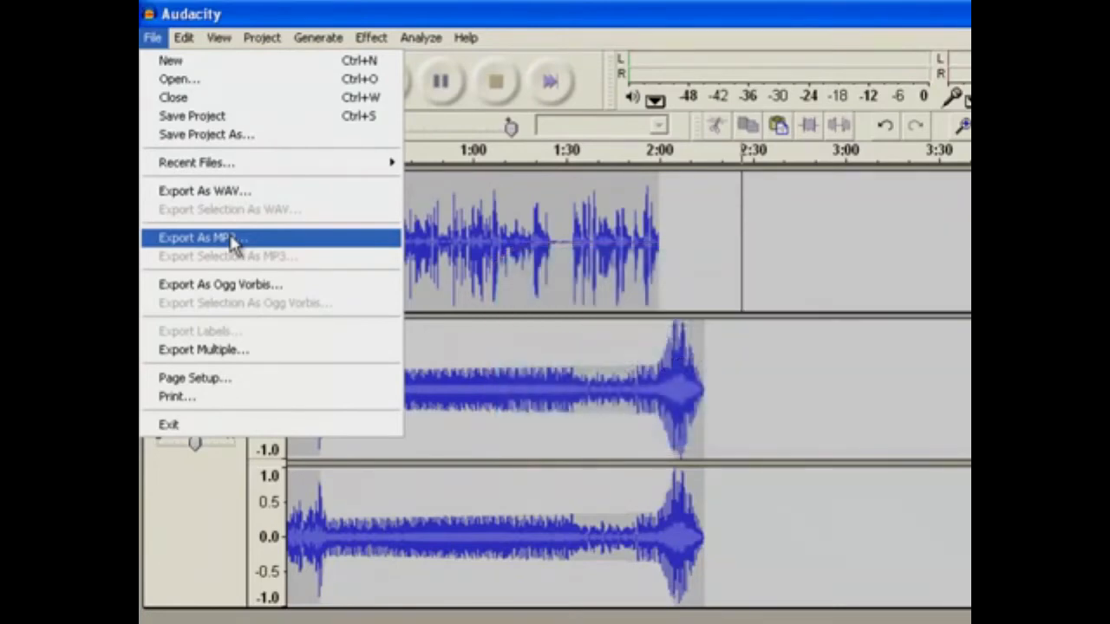
{"action": "left_click", "coordinate": [232, 243]}
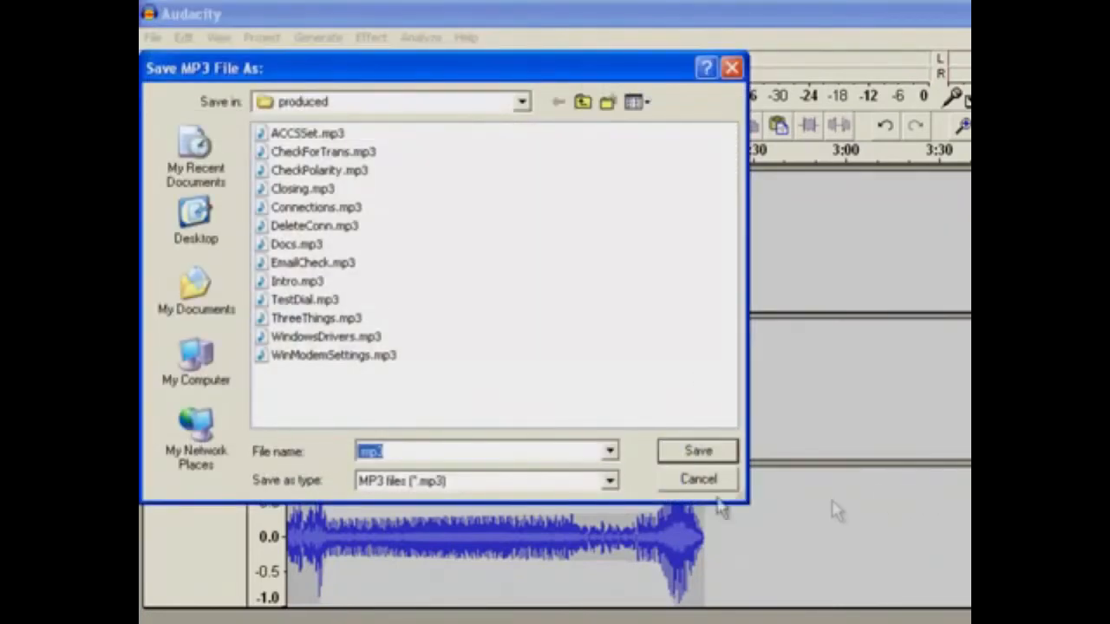
{"action": "left_click", "coordinate": [211, 224]}
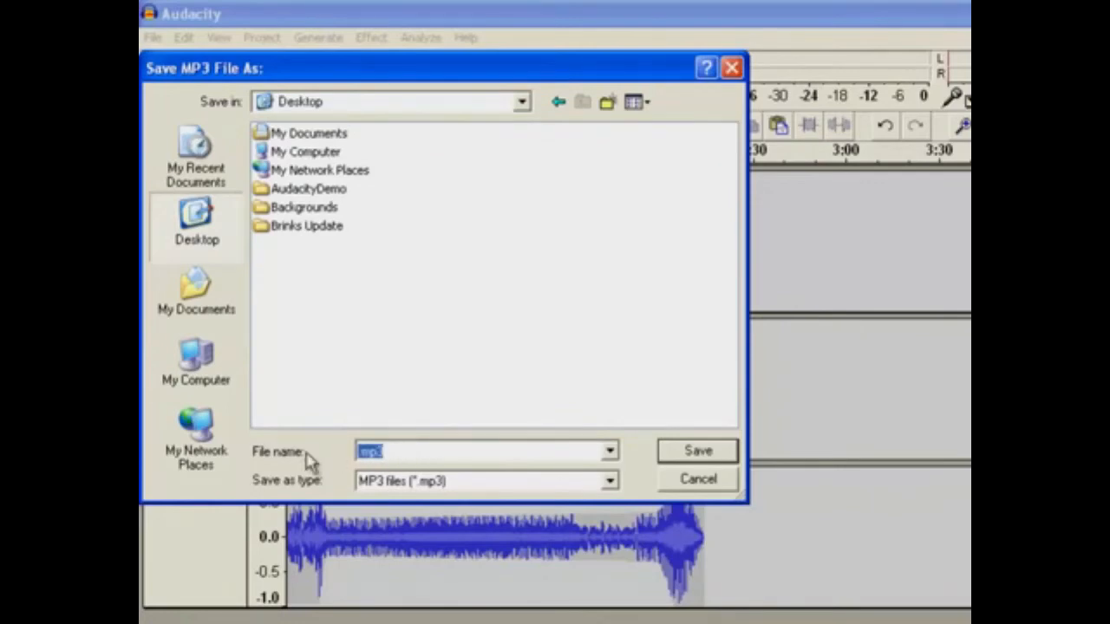
{"action": "type", "text": "Demo"}
{"action": "double_click", "coordinate": [321, 189]}
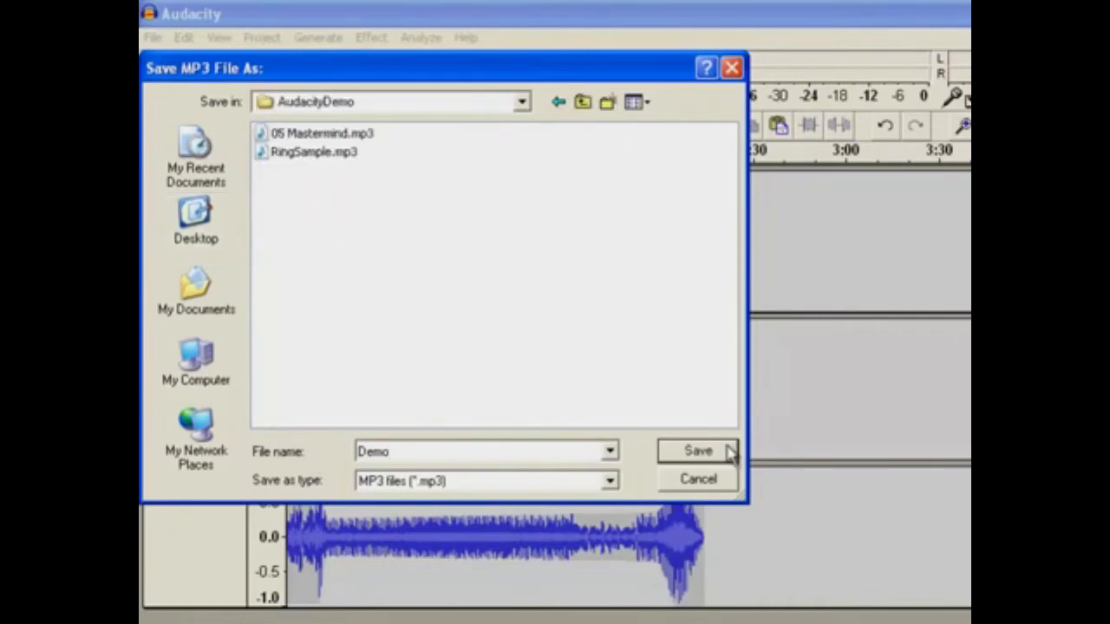
{"action": "left_click", "coordinate": [731, 451]}
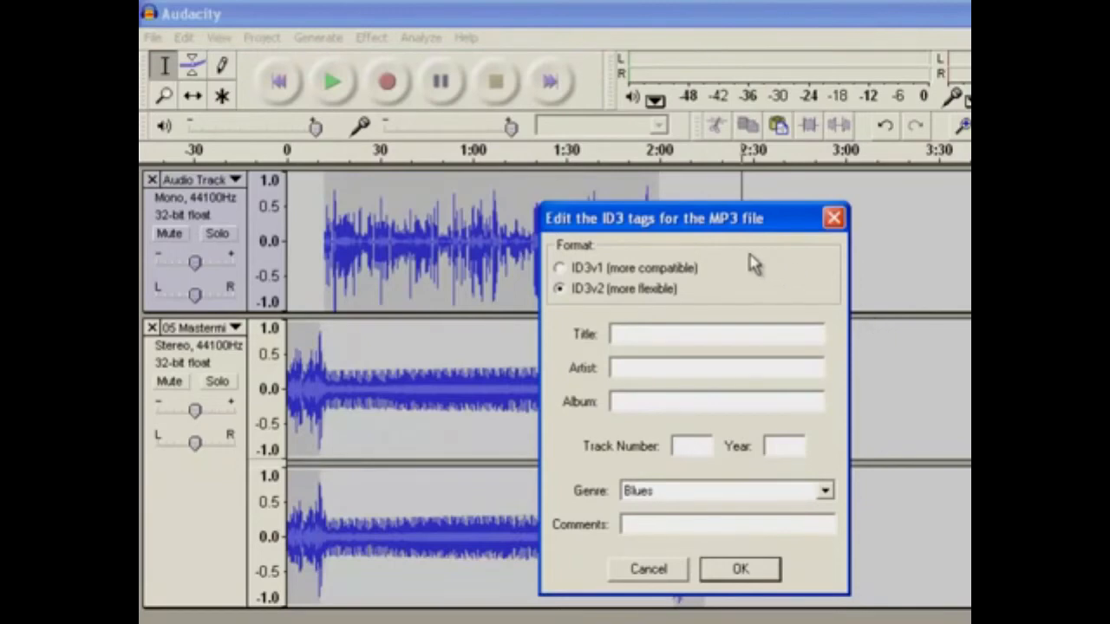
Leave the ID3v2 tag fields blank with the genre at Blues and accept them for the MP3 file.
{"action": "left_click_drag", "start_coordinate": [751, 217], "coordinate": [750, 211]}
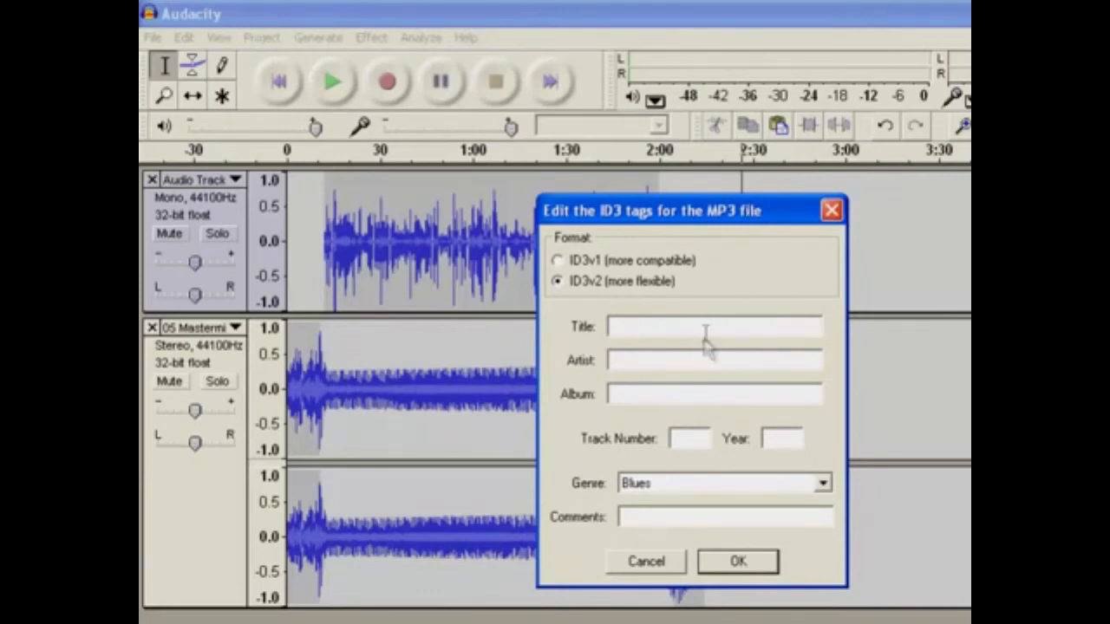
{"action": "left_click", "coordinate": [760, 487]}
{"action": "left_click", "coordinate": [760, 488]}
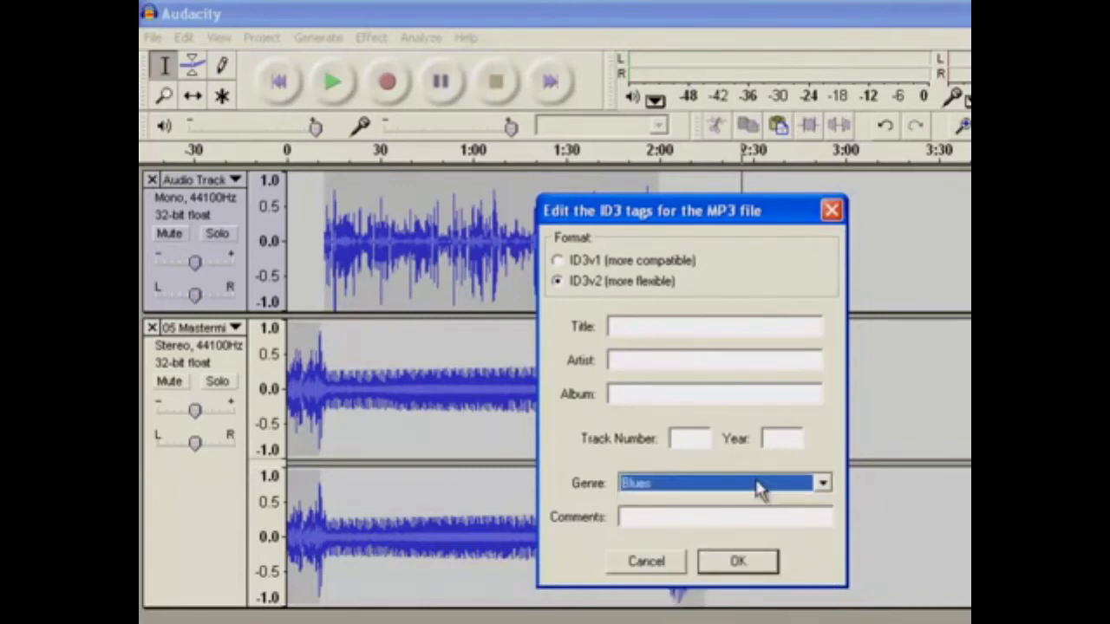
{"action": "left_click", "coordinate": [710, 572]}
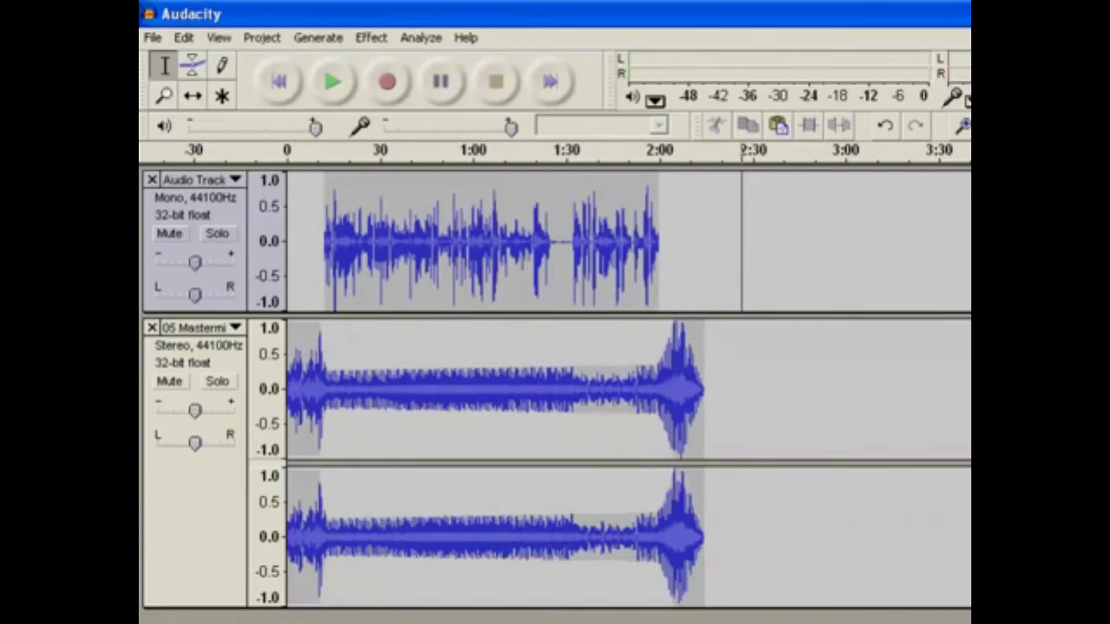
Review the uncompressed export formats in the preferences, including the header types available for the Other option.
{"action": "left_click", "coordinate": [161, 40]}
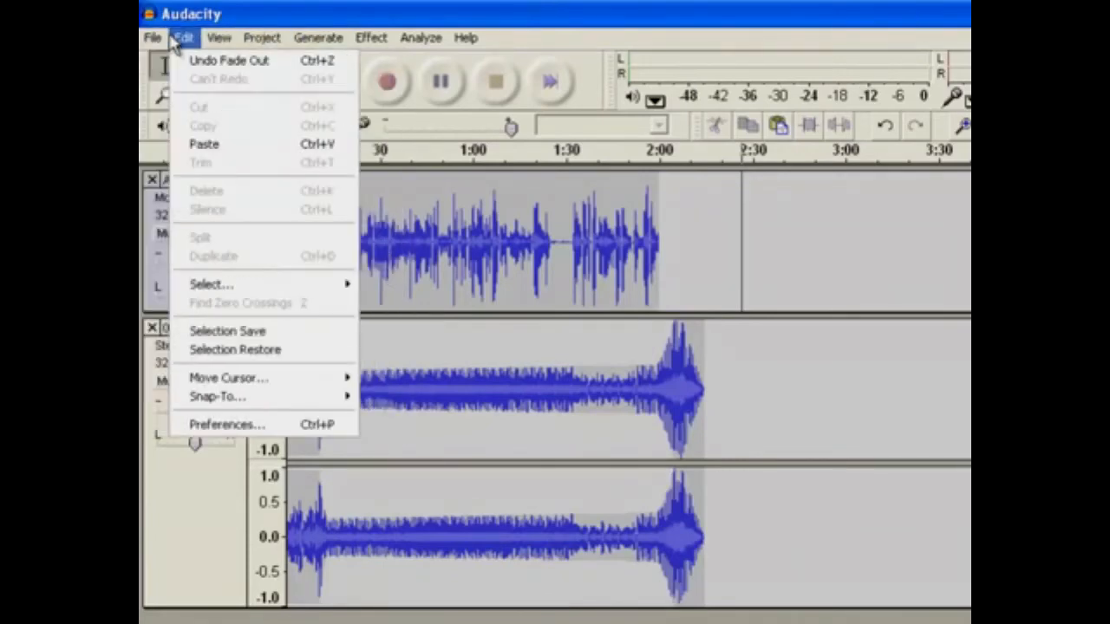
{"action": "mouse_move", "coordinate": [261, 37]}
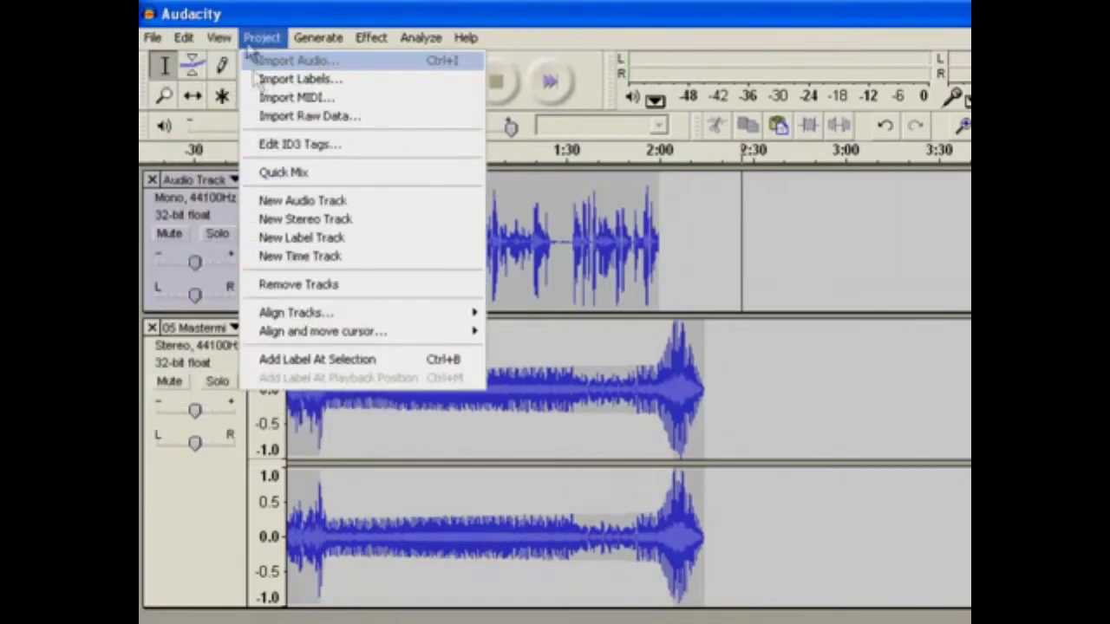
{"action": "mouse_move", "coordinate": [187, 40]}
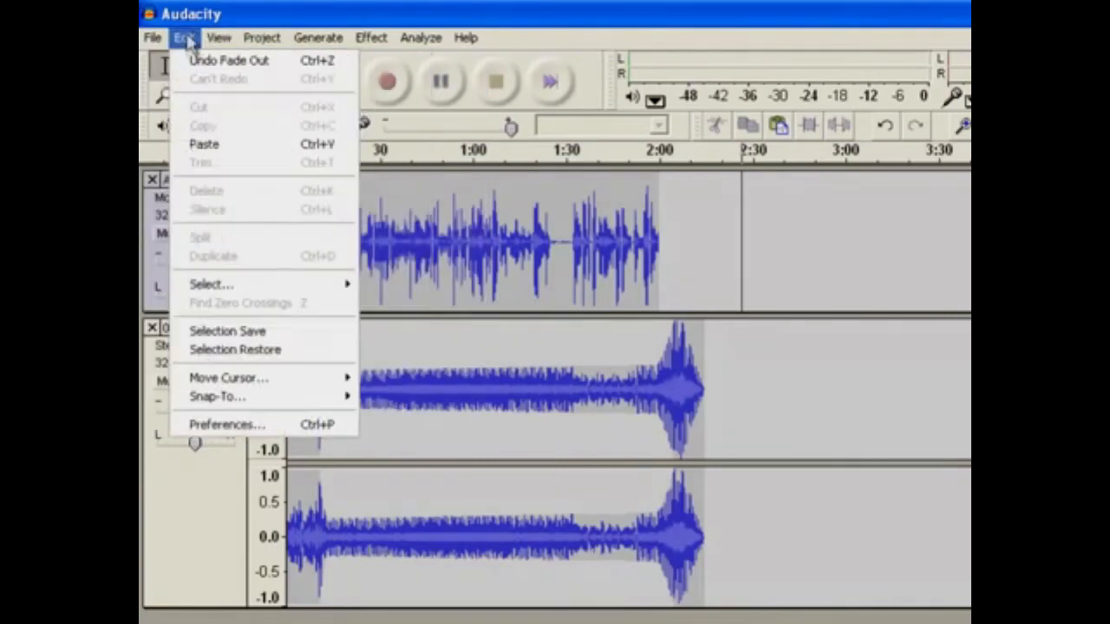
{"action": "left_click", "coordinate": [252, 425]}
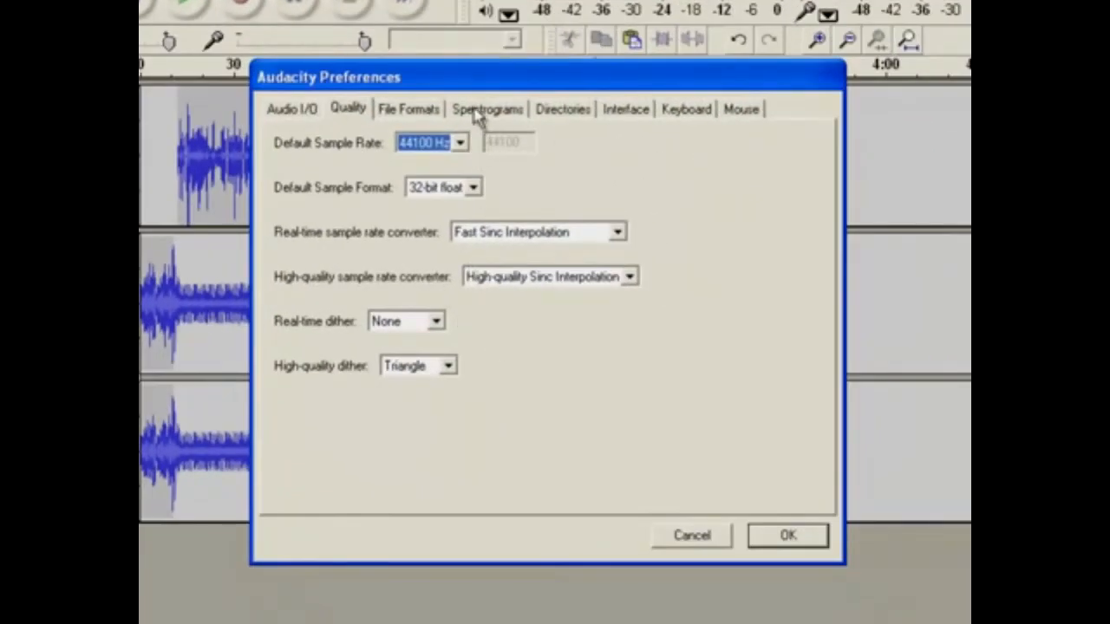
{"action": "left_click", "coordinate": [404, 110]}
{"action": "left_click", "coordinate": [478, 228]}
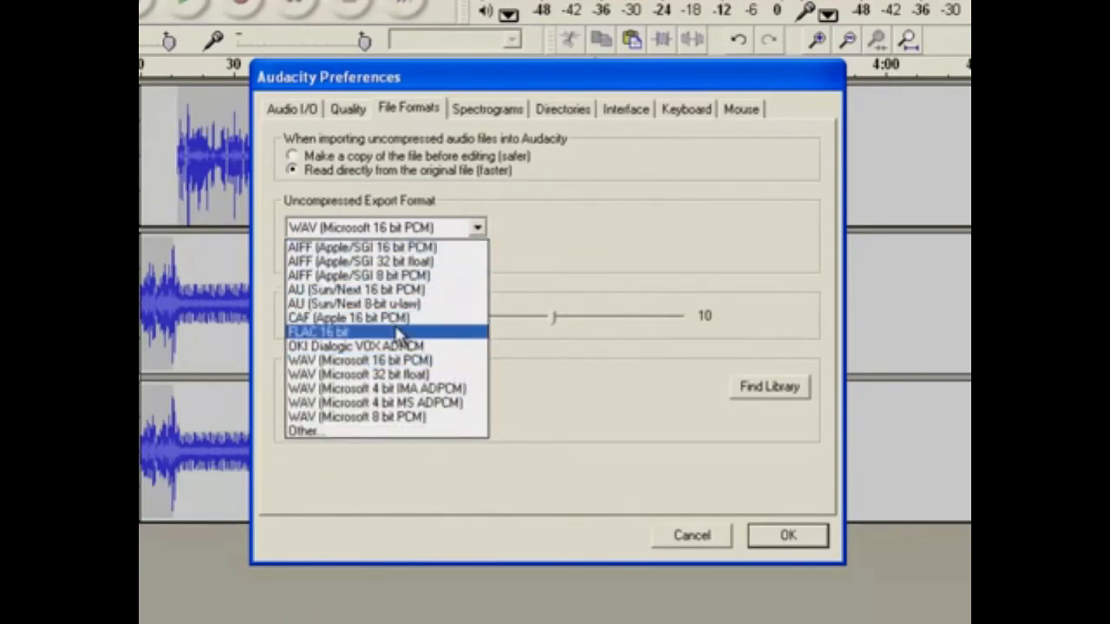
{"action": "left_click", "coordinate": [381, 431]}
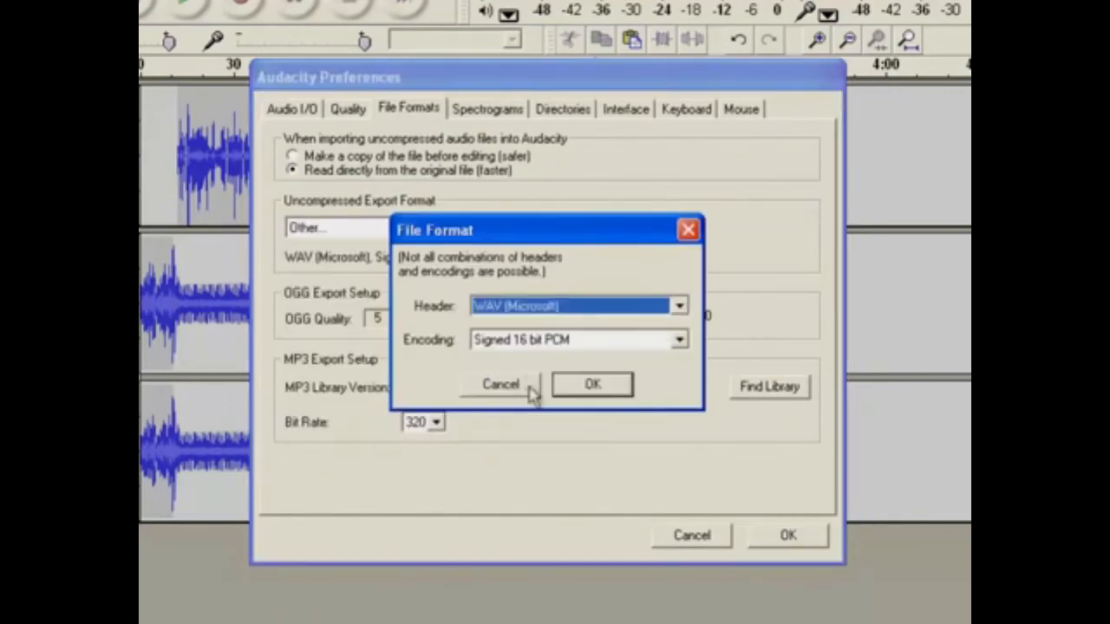
{"action": "left_click", "coordinate": [680, 306]}
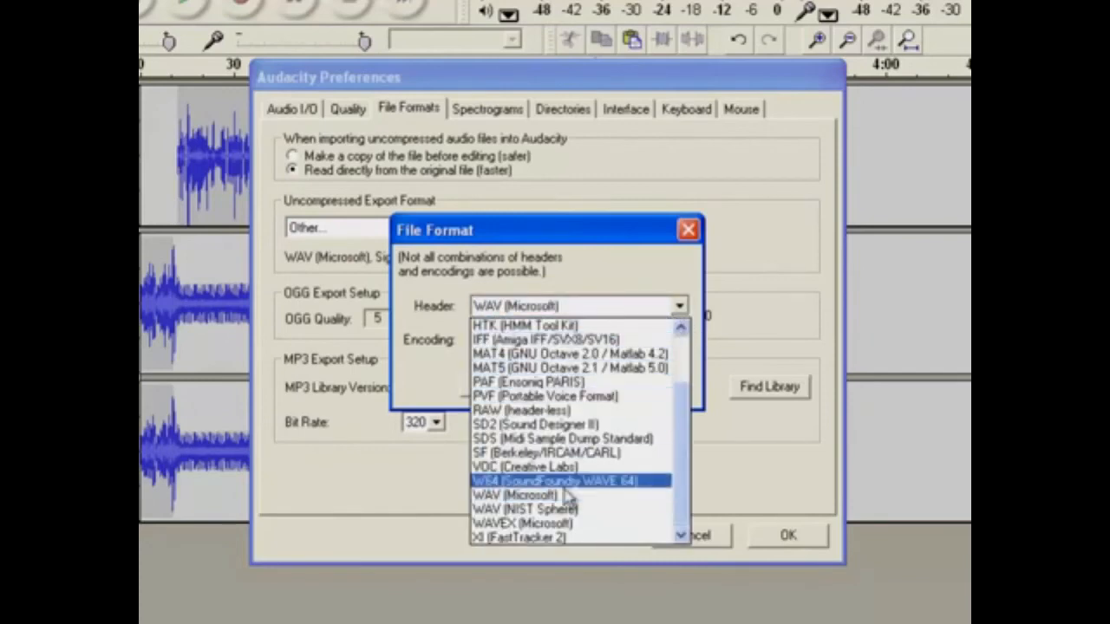
{"action": "left_click", "coordinate": [720, 459]}
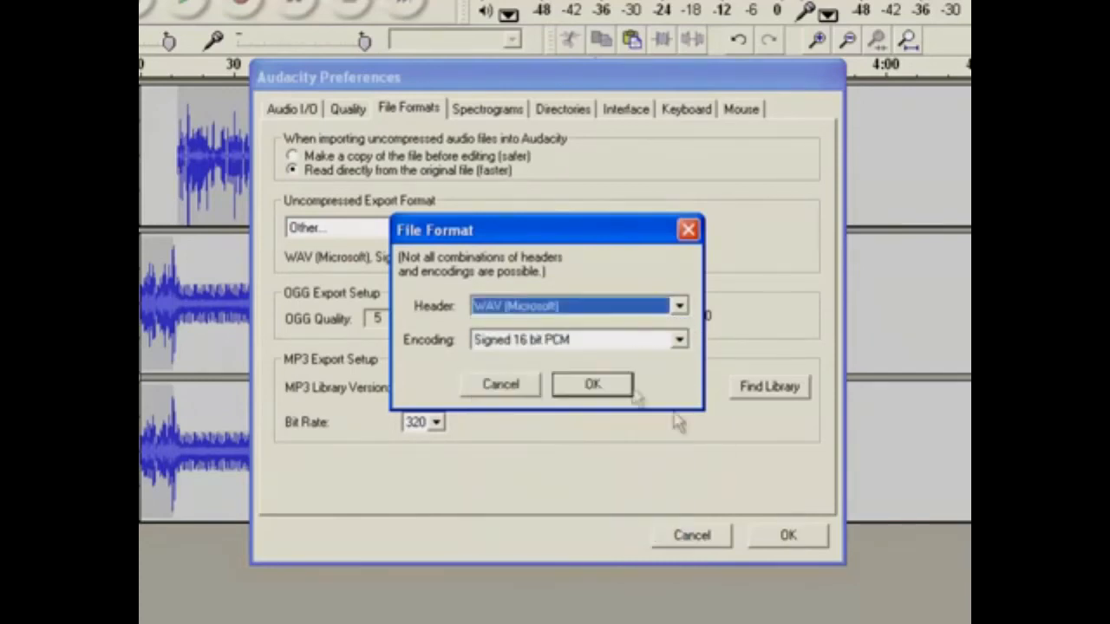
{"action": "left_click", "coordinate": [612, 389]}
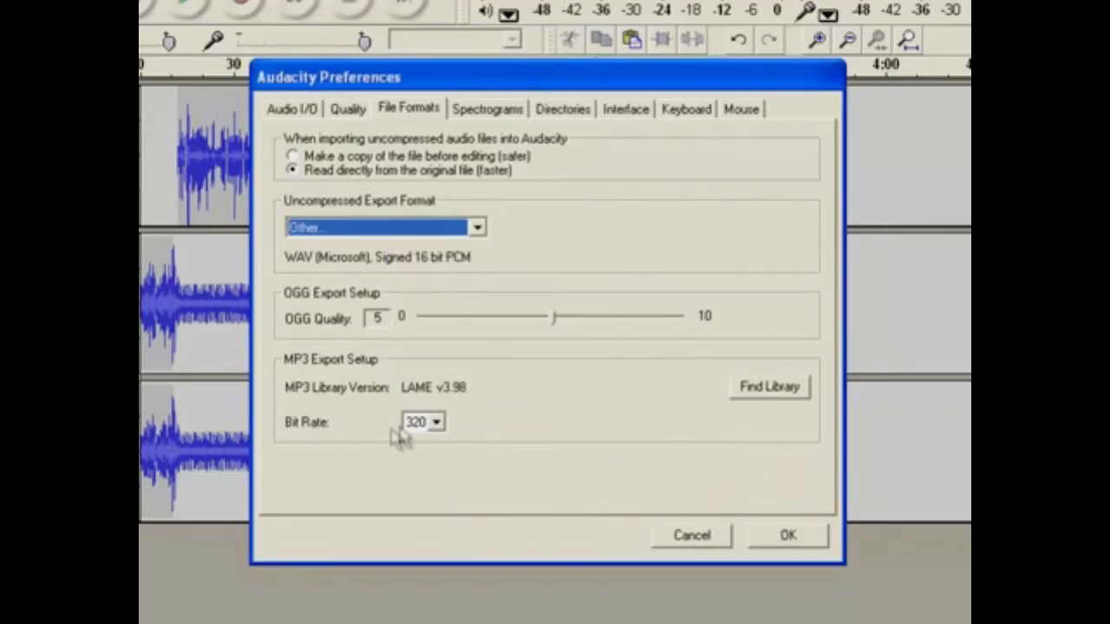
Look through the available MP3 export bit rates and close the preferences without saving.
{"action": "left_click", "coordinate": [438, 423]}
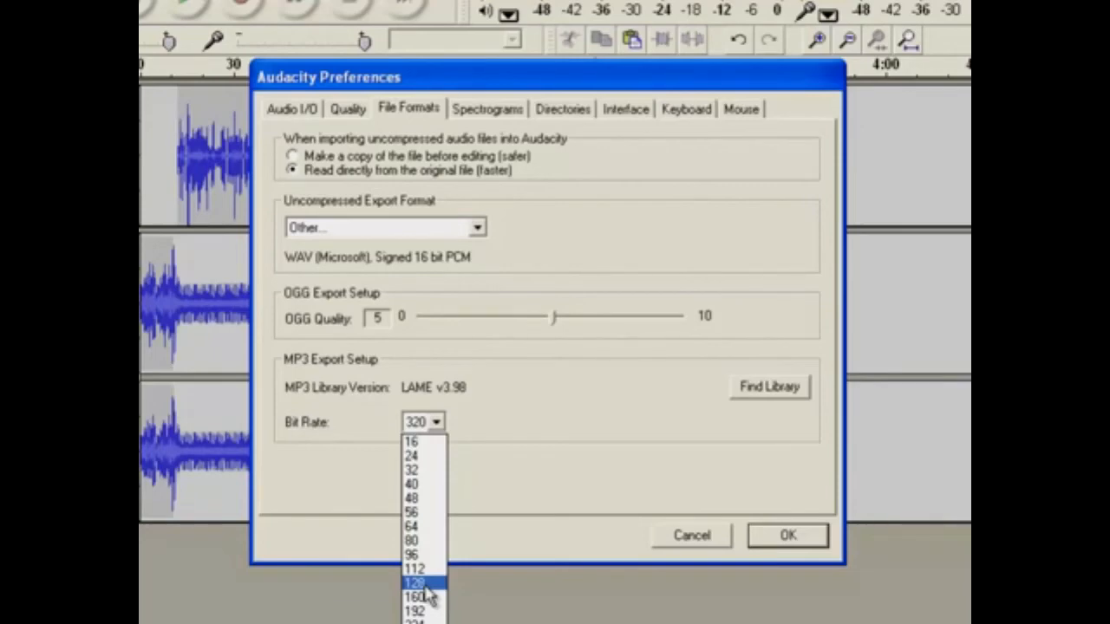
{"action": "left_click", "coordinate": [520, 472]}
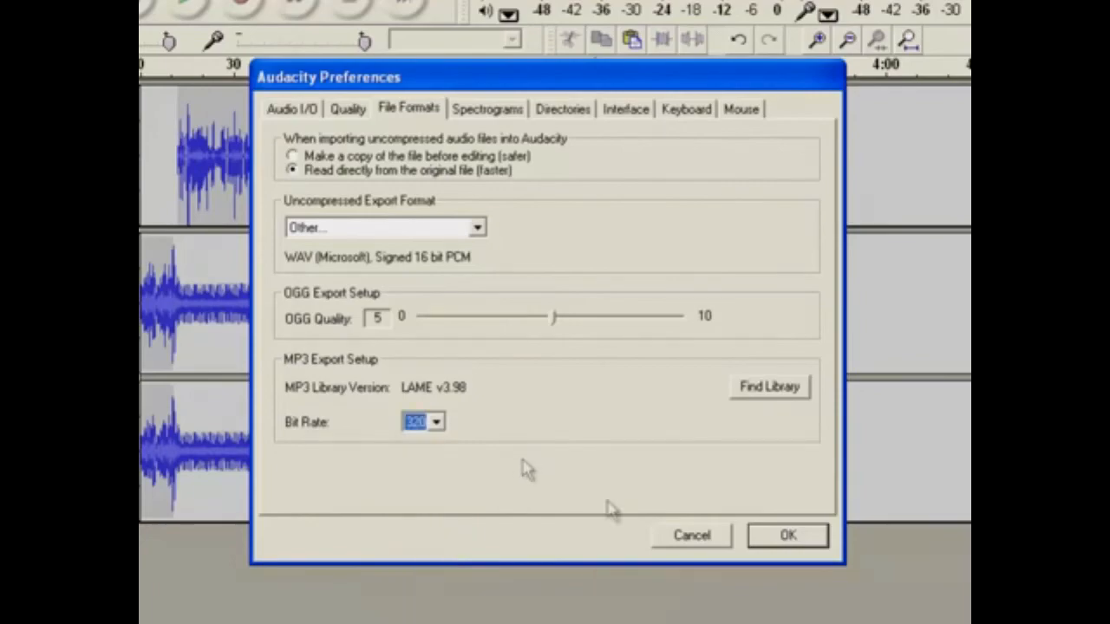
{"action": "left_click", "coordinate": [691, 536]}
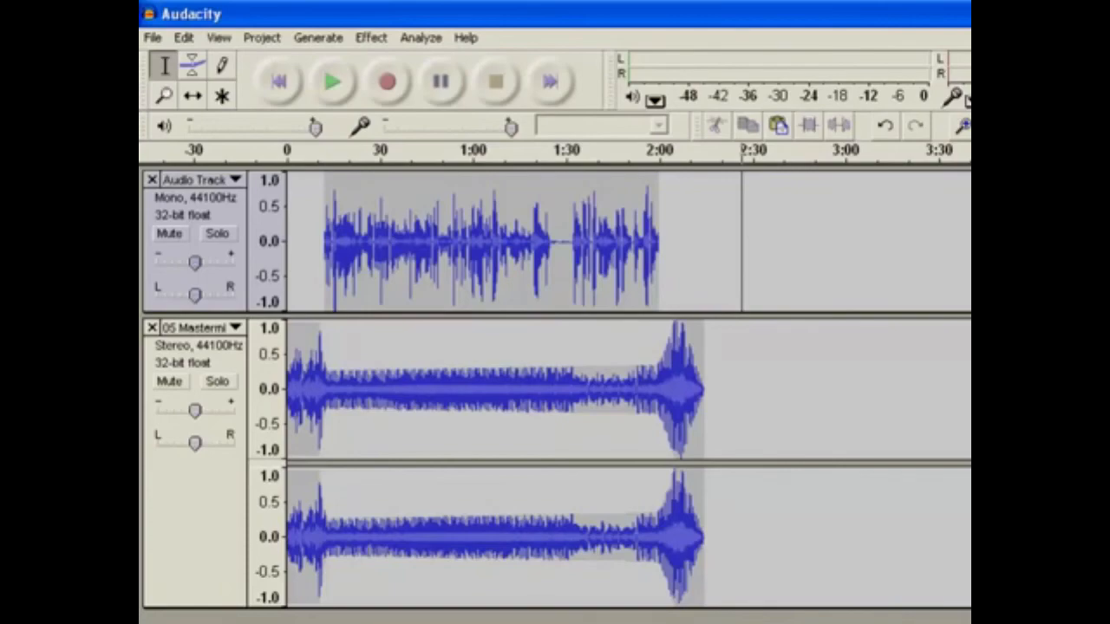
Play Demo.mp3 from the desktop's AudacityDemo folder in Windows Media Player, and close the player and folder.
{"action": "left_click", "coordinate": [742, 356]}
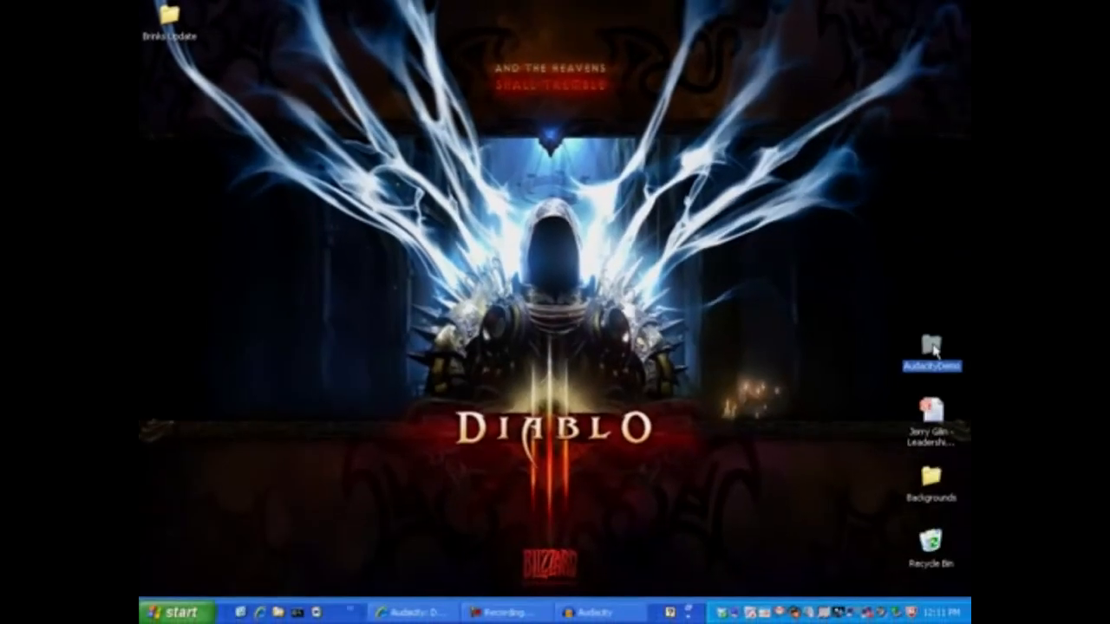
{"action": "double_click", "coordinate": [932, 347]}
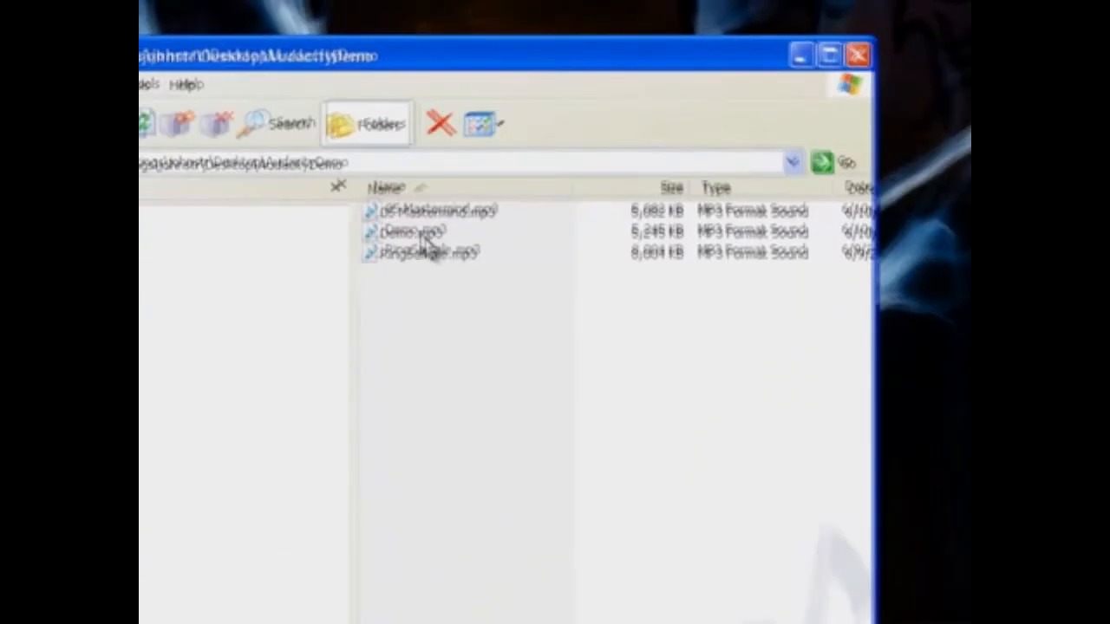
{"action": "left_click", "coordinate": [419, 234]}
{"action": "right_click", "coordinate": [419, 240]}
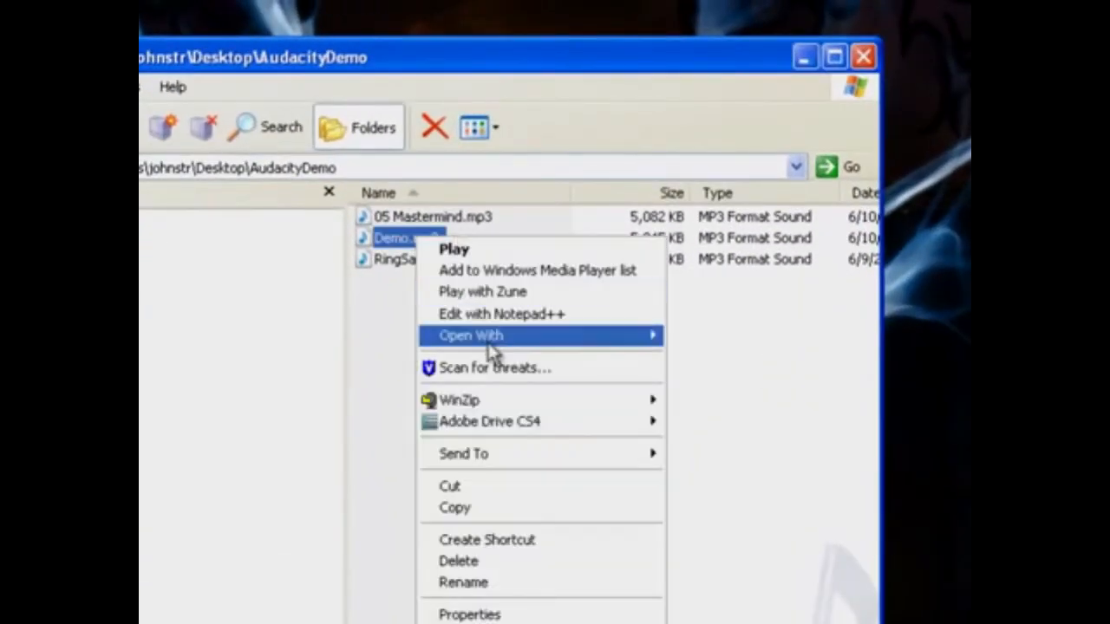
{"action": "mouse_move", "coordinate": [491, 338]}
{"action": "left_click", "coordinate": [710, 342]}
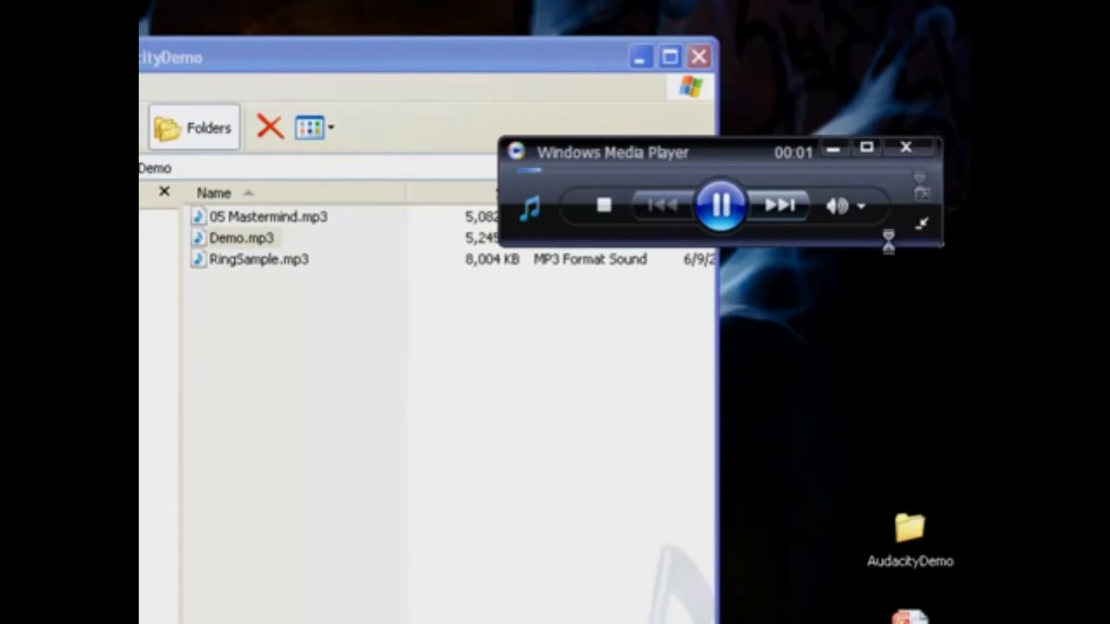
{"action": "left_click", "coordinate": [615, 599]}
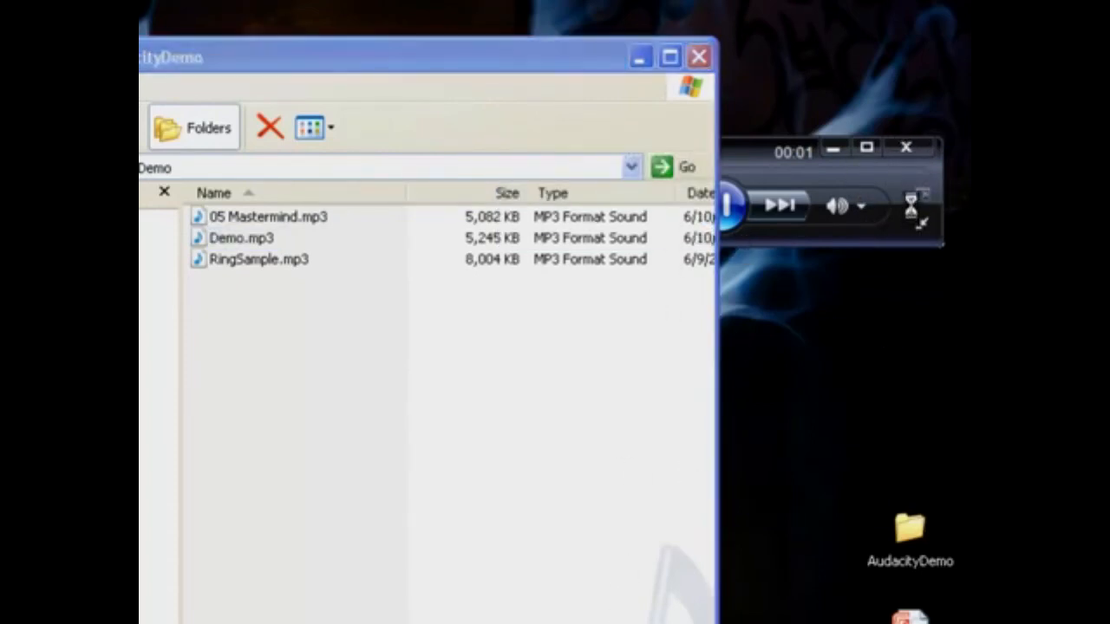
{"action": "left_click", "coordinate": [906, 147]}
{"action": "left_click", "coordinate": [699, 57]}
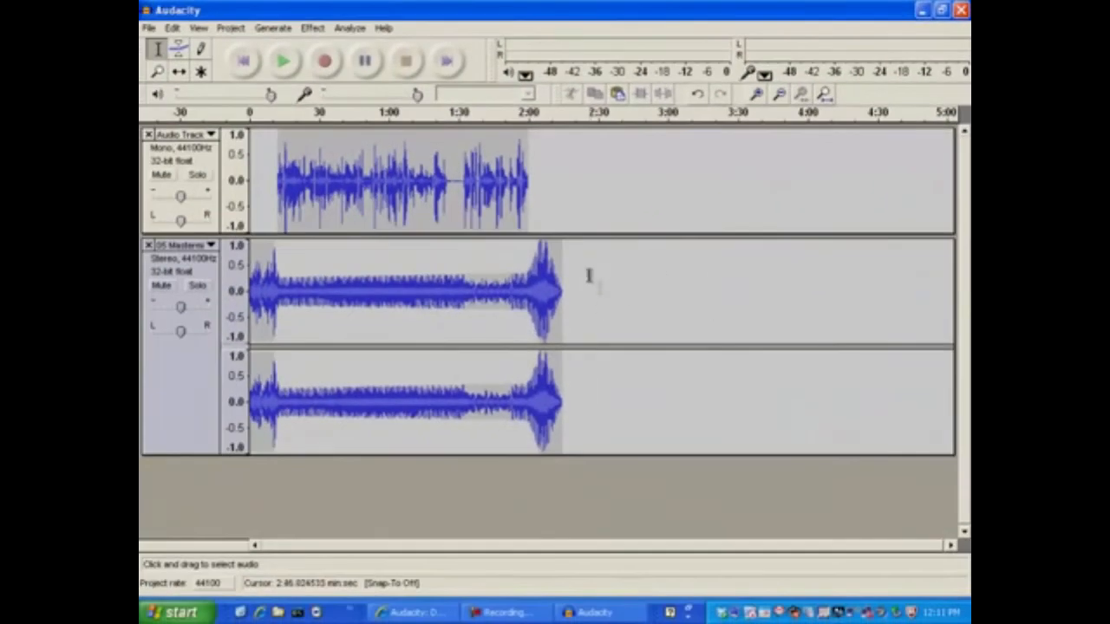
Select the whole music track and save the project as demo in the AudacityDemo folder.
{"action": "left_click_drag", "start_coordinate": [580, 275], "coordinate": [249, 286]}
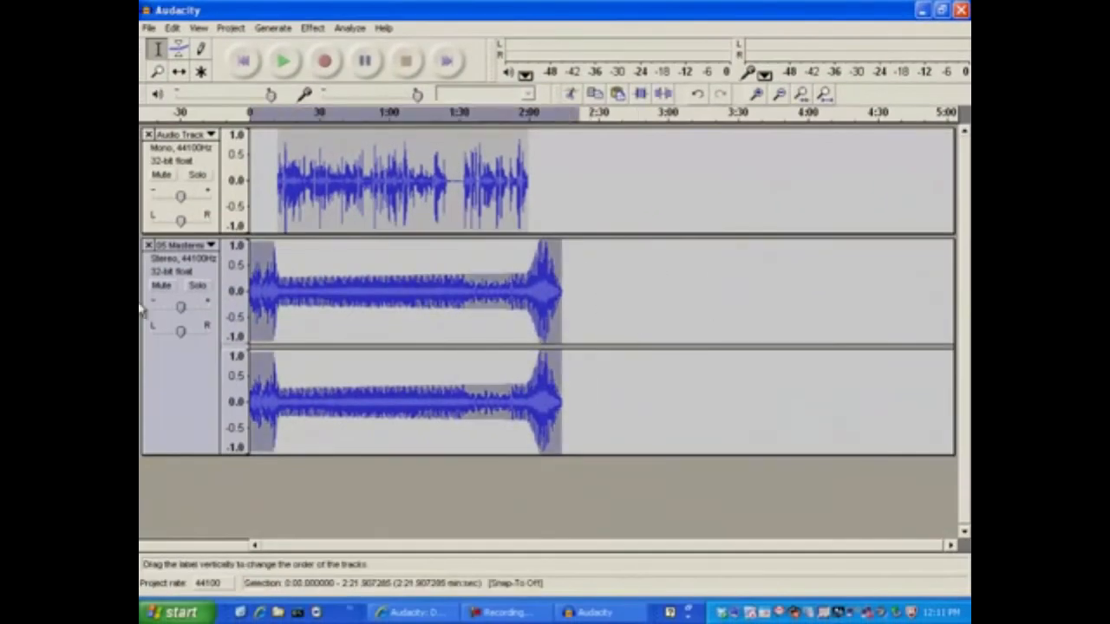
{"action": "left_click", "coordinate": [150, 27]}
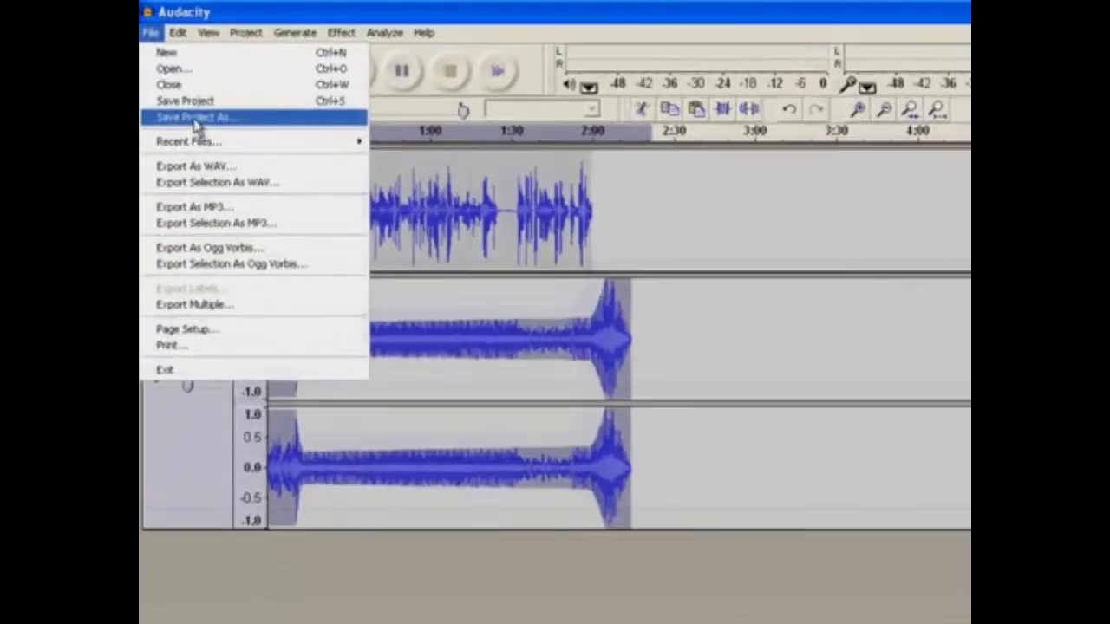
{"action": "left_click", "coordinate": [189, 100]}
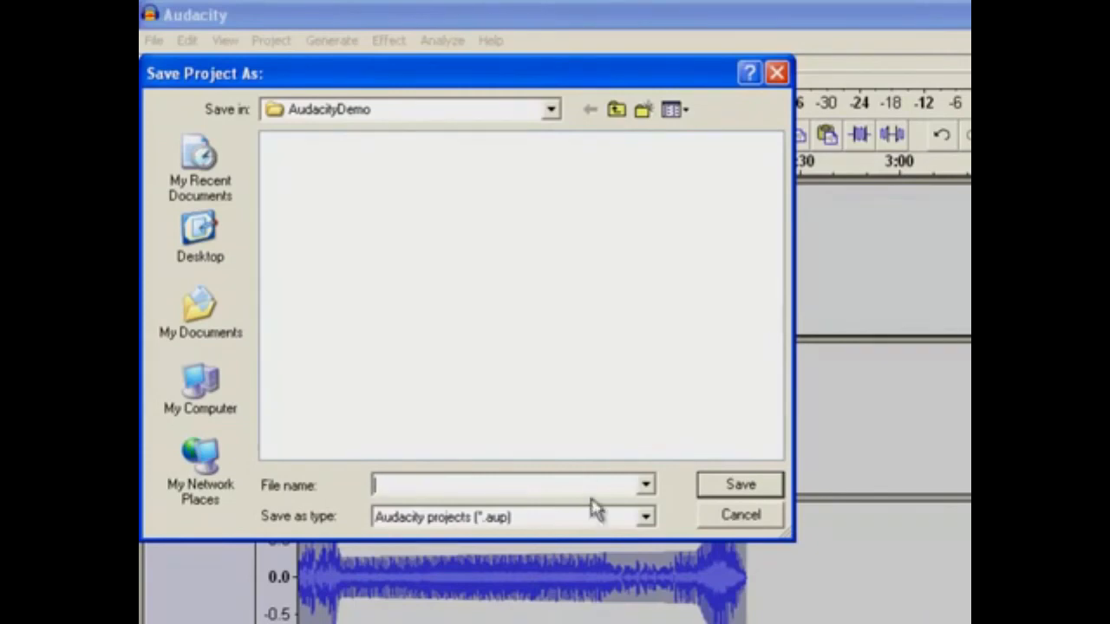
{"action": "type", "text": "demo"}
{"action": "left_click", "coordinate": [738, 485]}
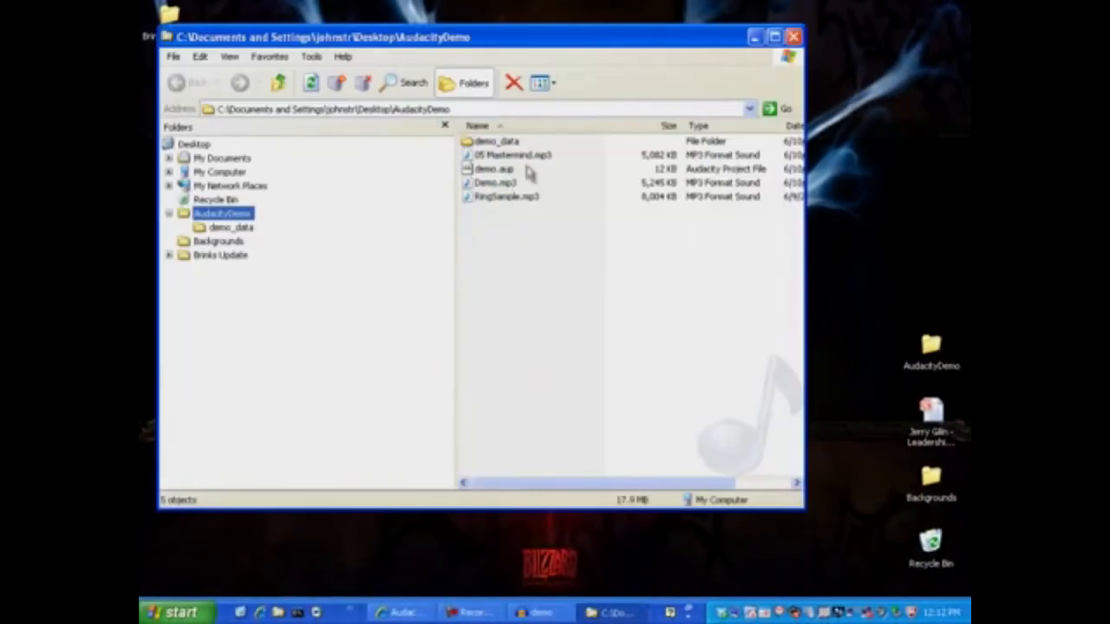
Examine demo.aup and the sound files in the demo_data folder in Windows Explorer, and close the folder window.
{"action": "left_click", "coordinate": [496, 169]}
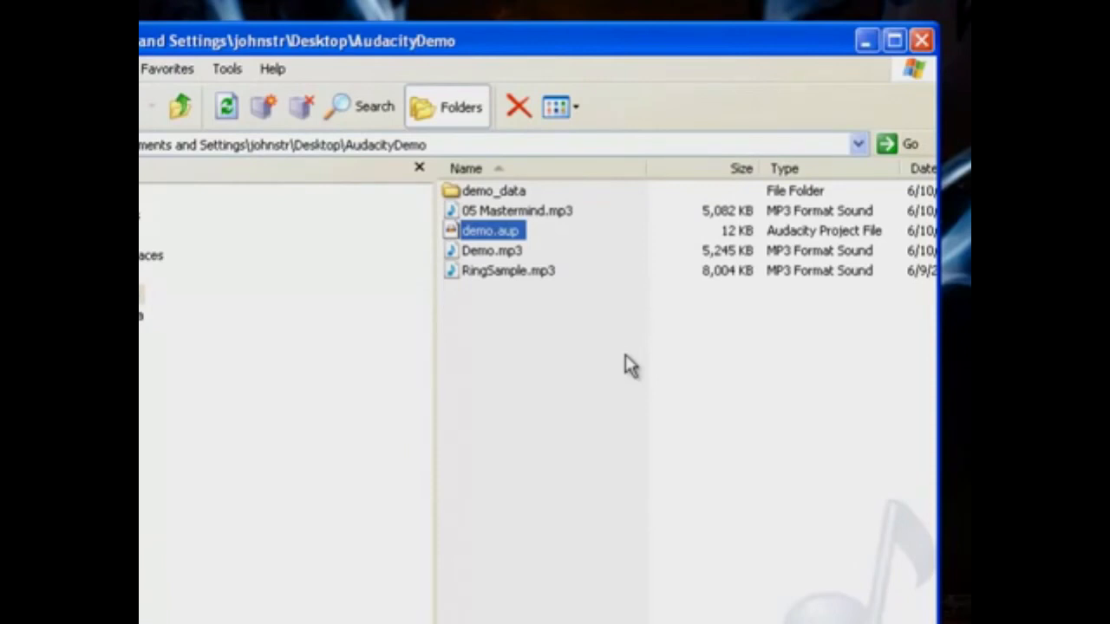
{"action": "double_click", "coordinate": [503, 190]}
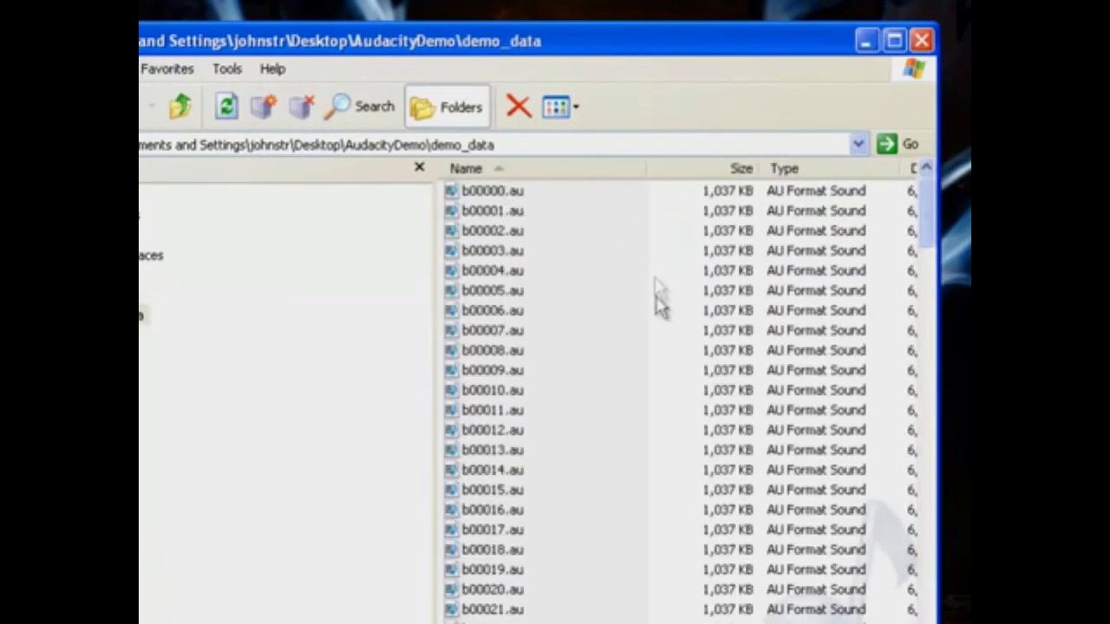
{"action": "scroll", "coordinate": [639, 339], "scroll_direction": "down", "scroll_amount": 18}
{"action": "scroll", "coordinate": [638, 339], "scroll_direction": "down", "scroll_amount": 20}
{"action": "scroll", "coordinate": [632, 328], "scroll_direction": "up", "scroll_amount": 20}
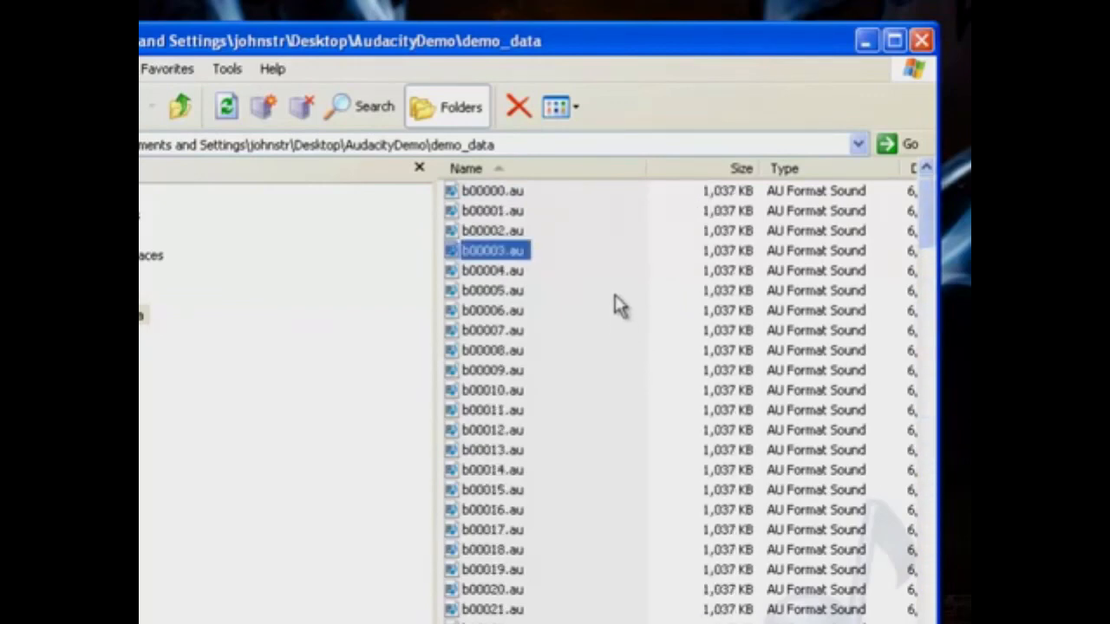
{"action": "scroll", "coordinate": [619, 309], "scroll_direction": "down", "scroll_amount": 20}
{"action": "scroll", "coordinate": [619, 309], "scroll_direction": "down", "scroll_amount": 6}
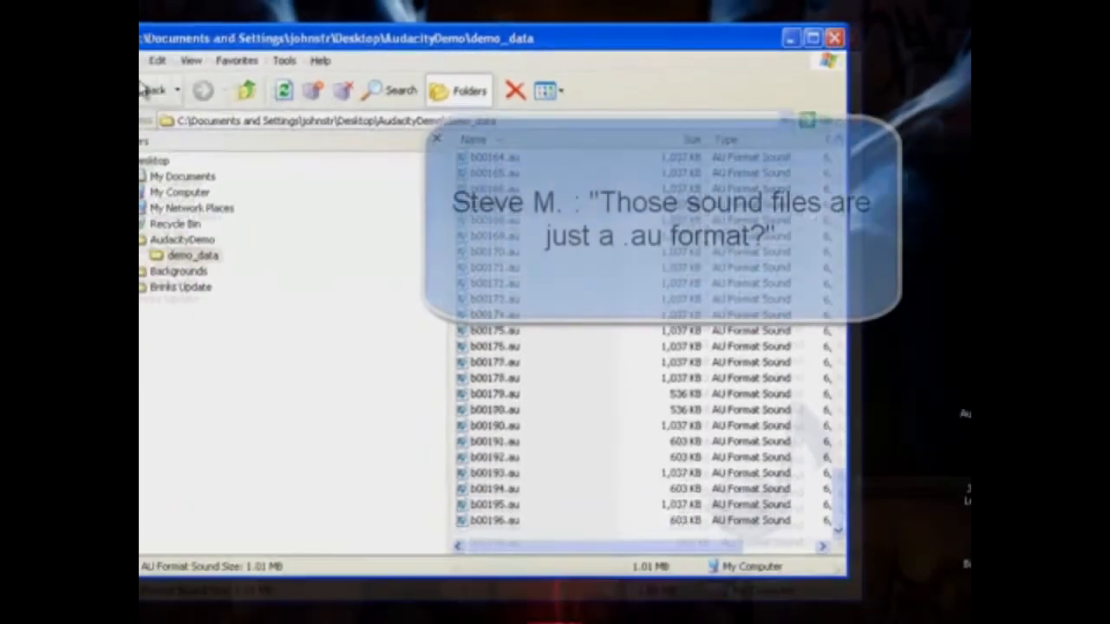
{"action": "left_click", "coordinate": [152, 90]}
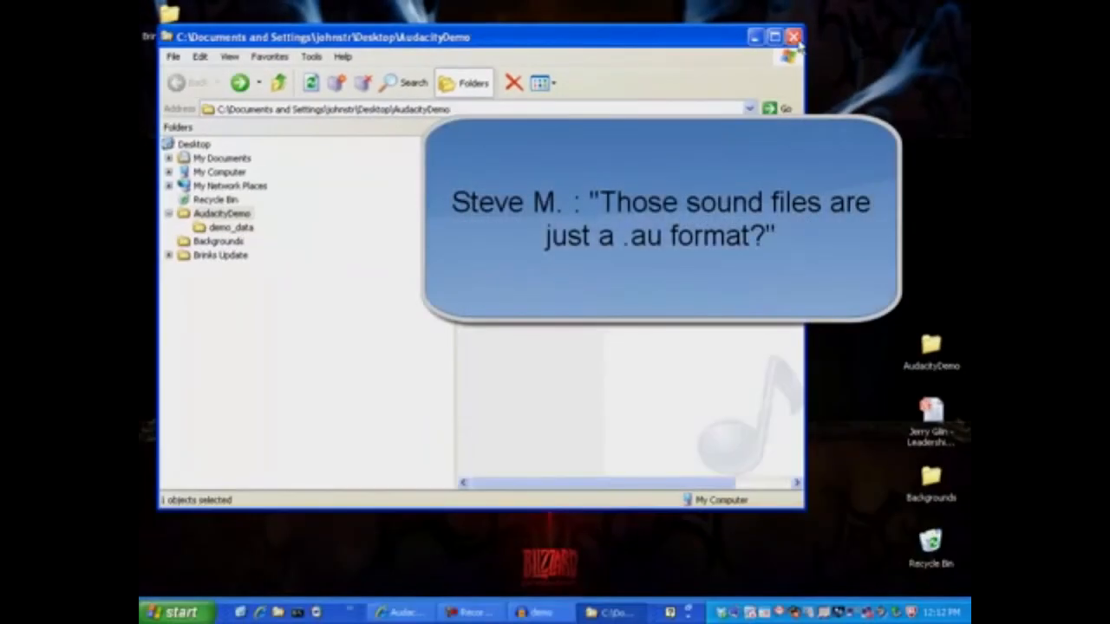
{"action": "left_click", "coordinate": [833, 37]}
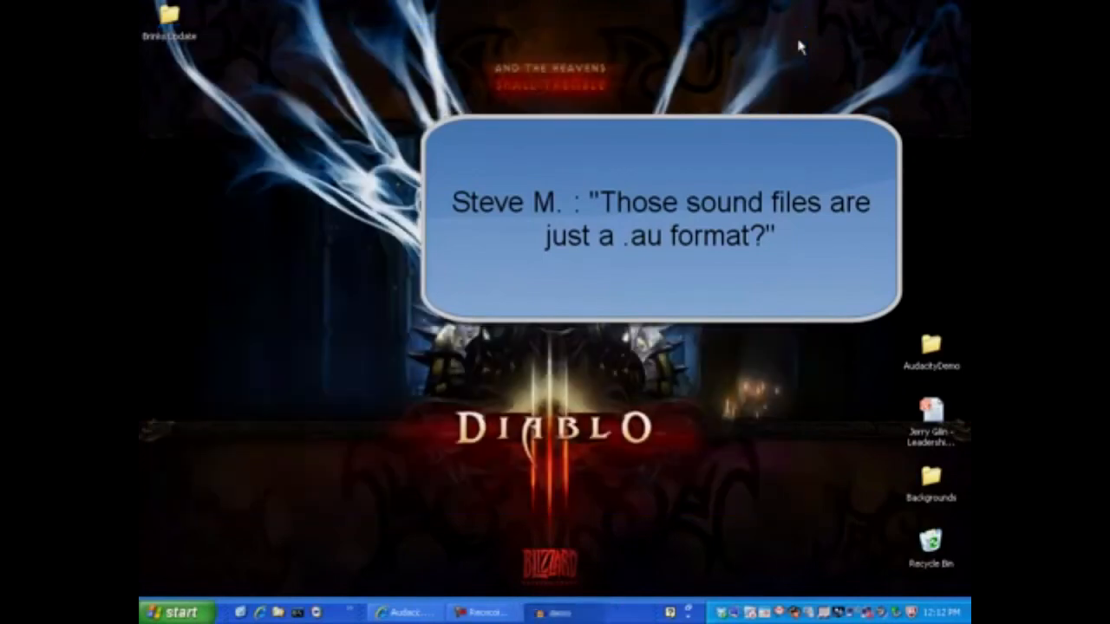
Reopen the demo_data folder inside AudacityDemo and check the format of one of its sound files.
{"action": "double_click", "coordinate": [935, 368]}
{"action": "double_click", "coordinate": [496, 143]}
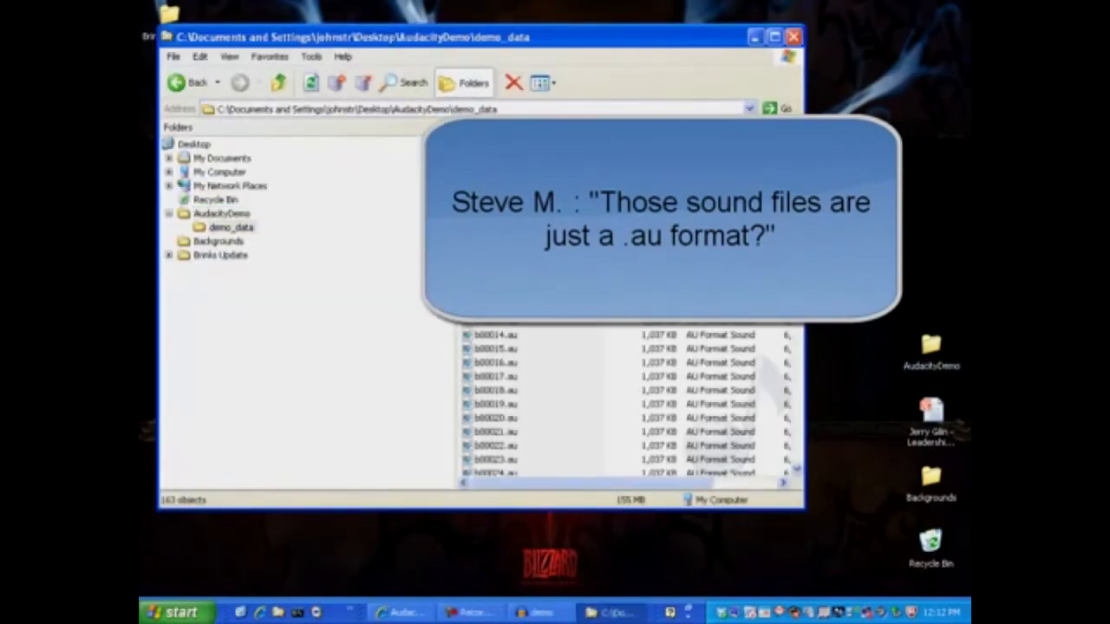
{"action": "left_click", "coordinate": [496, 196]}
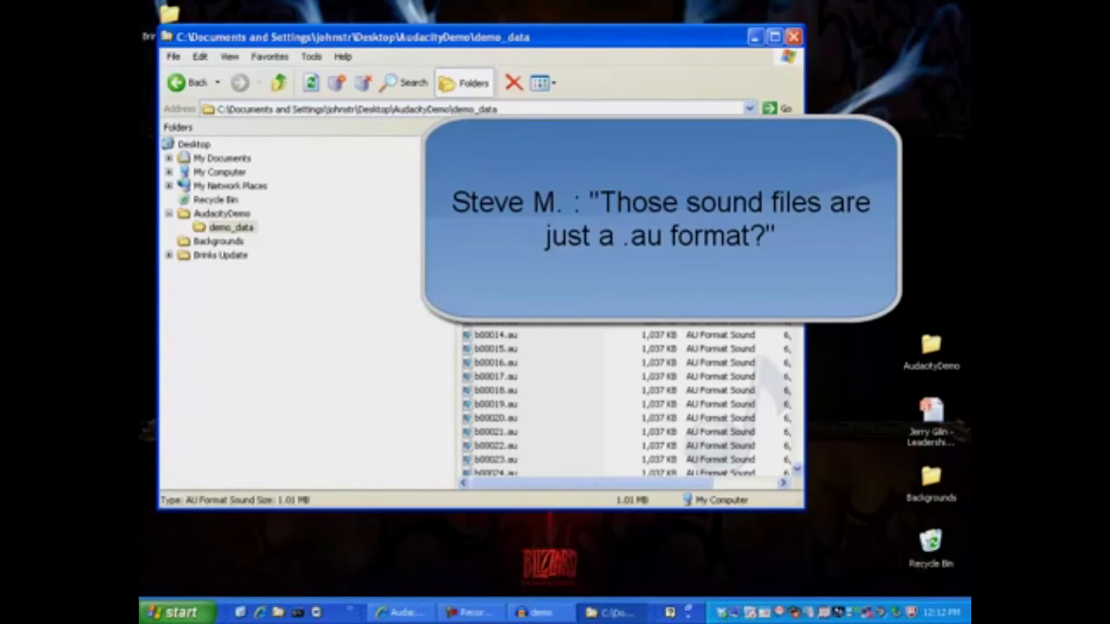